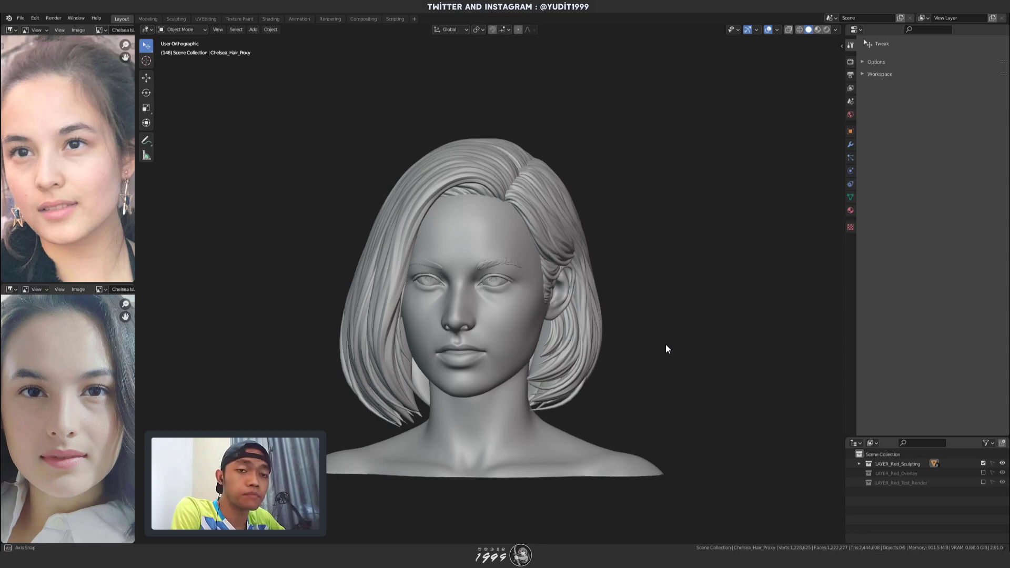
- Enlarge the scene hierarchy area, make the Scene Collection active, and add a camera to it
{"action": "middle_click_drag", "start_coordinate": [666, 349], "coordinate": [706, 329]}
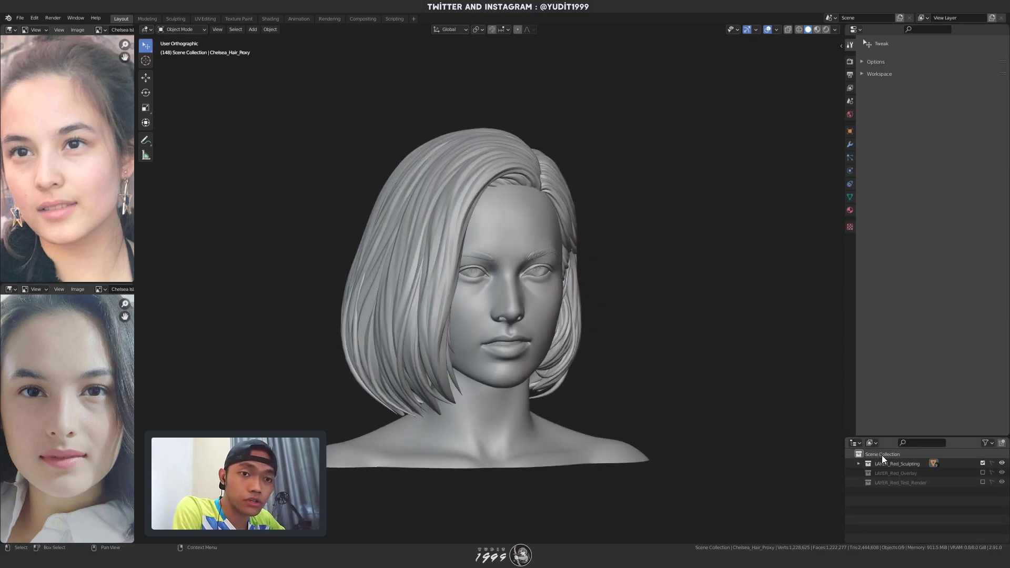
{"action": "left_click", "coordinate": [883, 454]}
{"action": "left_click_drag", "start_coordinate": [888, 437], "coordinate": [887, 339]}
{"action": "middle_click_drag", "start_coordinate": [647, 336], "coordinate": [599, 264]}
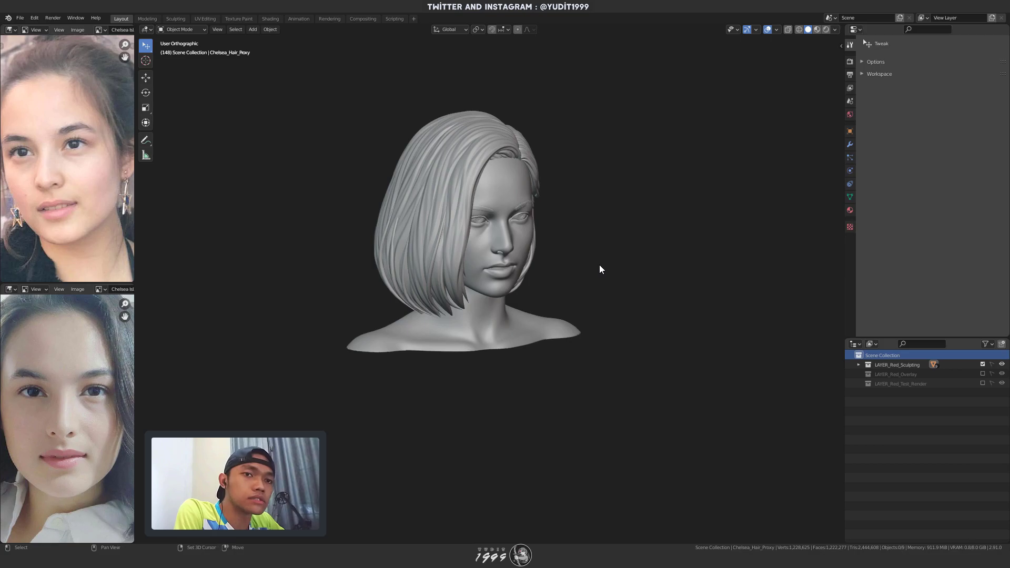
{"action": "key", "text": "shift+a"}
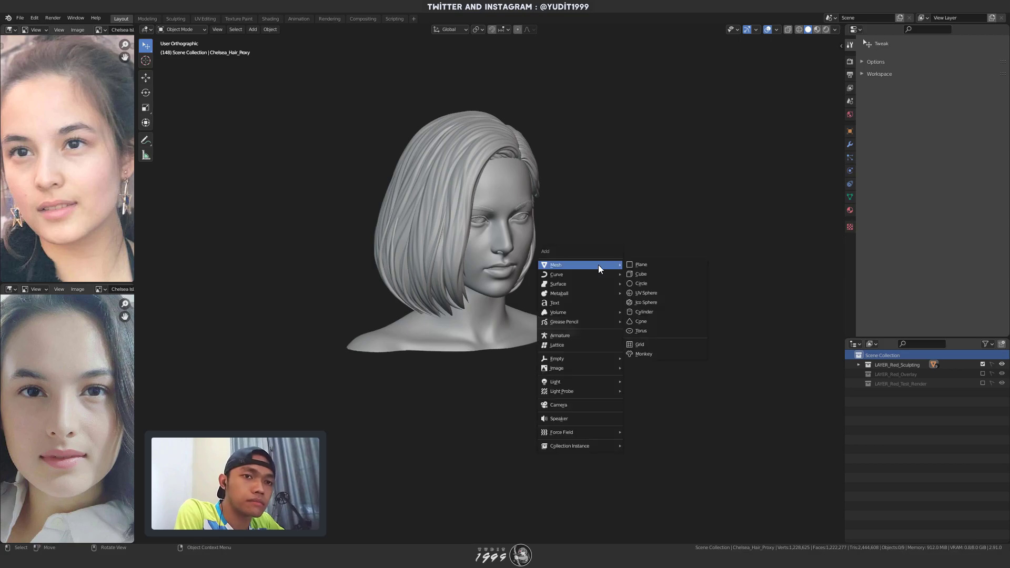
{"action": "left_click", "coordinate": [592, 405]}
- Frame the bust in the front orthographic view and align the new camera to that view
{"action": "scroll", "coordinate": [517, 347], "scroll_direction": "down", "scroll_amount": 2}
{"action": "scroll", "coordinate": [518, 352], "scroll_direction": "down", "scroll_amount": 1}
{"action": "key", "text": "KP_1"}
{"action": "middle_click_drag", "start_coordinate": [579, 325], "coordinate": [598, 298], "text": "shift"}
{"action": "scroll", "coordinate": [608, 369], "scroll_direction": "down", "scroll_amount": 7}
{"action": "scroll", "coordinate": [598, 298], "scroll_direction": "up", "scroll_amount": 4}
{"action": "middle_click_drag", "start_coordinate": [574, 184], "coordinate": [589, 268], "text": "shift"}
{"action": "scroll", "coordinate": [590, 267], "scroll_direction": "up", "scroll_amount": 2}
{"action": "middle_click_drag", "start_coordinate": [611, 198], "coordinate": [598, 315], "text": "shift"}
{"action": "scroll", "coordinate": [592, 317], "scroll_direction": "down", "scroll_amount": 7}
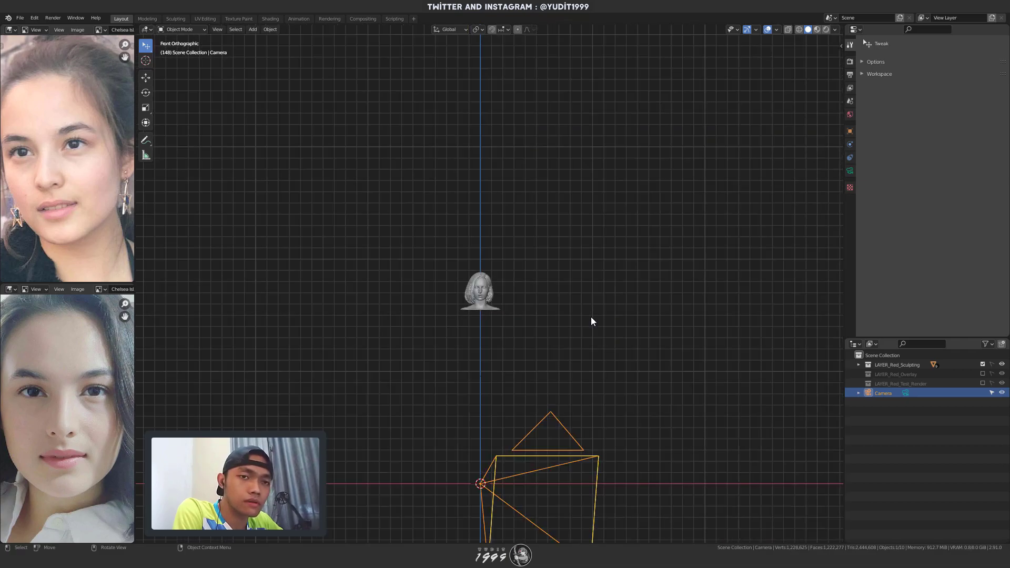
{"action": "key", "text": "KP_0"}
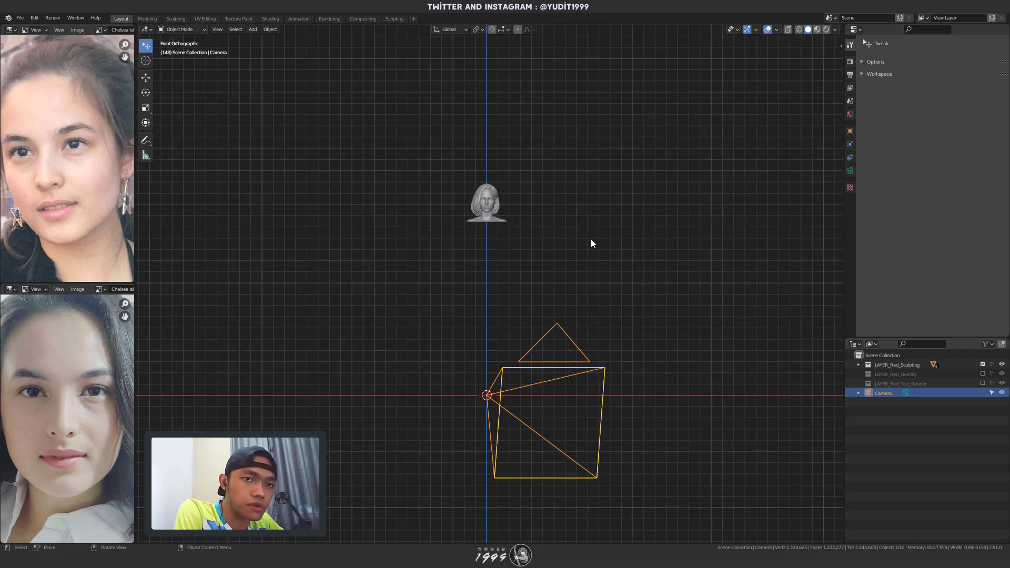
{"action": "scroll", "coordinate": [592, 239], "scroll_direction": "down", "scroll_amount": 4}
{"action": "key", "text": "KP_1"}
{"action": "mouse_move", "coordinate": [600, 242]}
{"action": "middle_mouse_down", "text": "shift"}
{"action": "mouse_move", "coordinate": [605, 302]}
{"action": "mouse_move", "coordinate": [564, 324]}
{"action": "mouse_move", "coordinate": [567, 271]}
{"action": "middle_mouse_up", "text": "shift"}
{"action": "scroll", "coordinate": [568, 270], "scroll_direction": "up", "scroll_amount": 8}
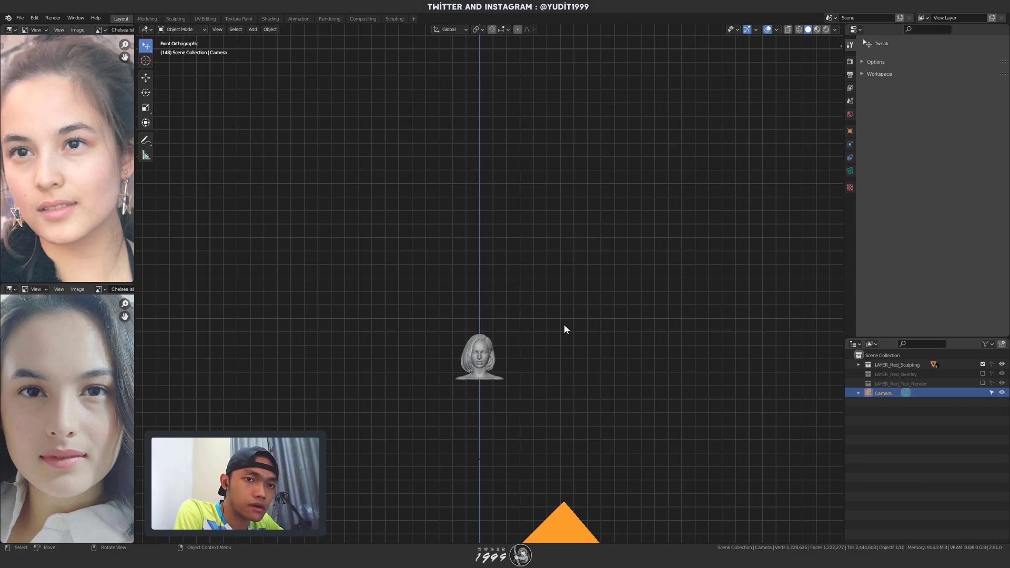
{"action": "scroll", "coordinate": [567, 271], "scroll_direction": "up", "scroll_amount": 1}
{"action": "key", "text": "KP_0"}
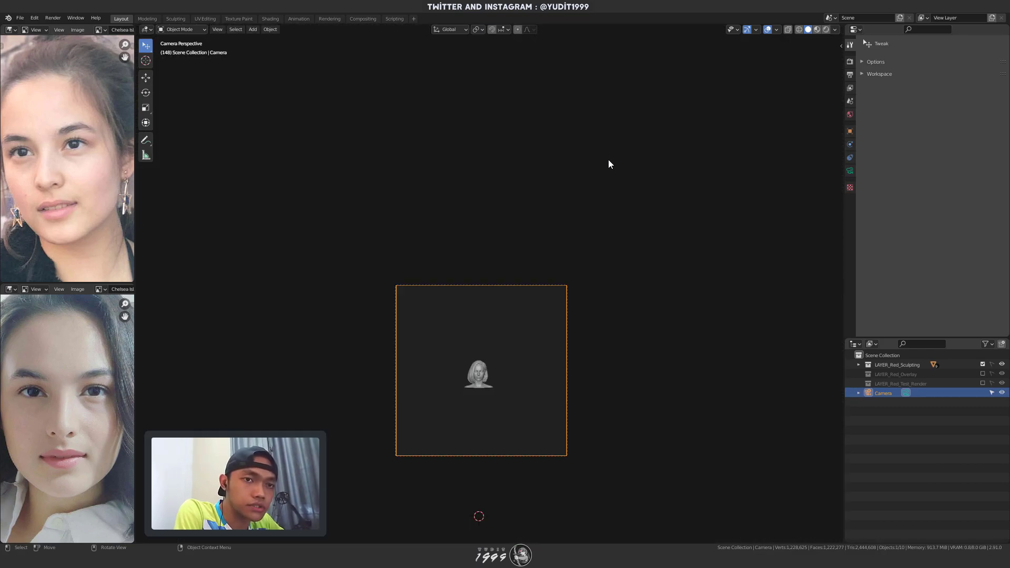
- Move the camera along its local Z axis towards the bust so the bust appears larger in frame
{"action": "scroll", "coordinate": [570, 257], "scroll_direction": "up", "scroll_amount": 3}
{"action": "key", "text": "g"}
{"action": "key", "text": "z"}
{"action": "key", "text": "z"}
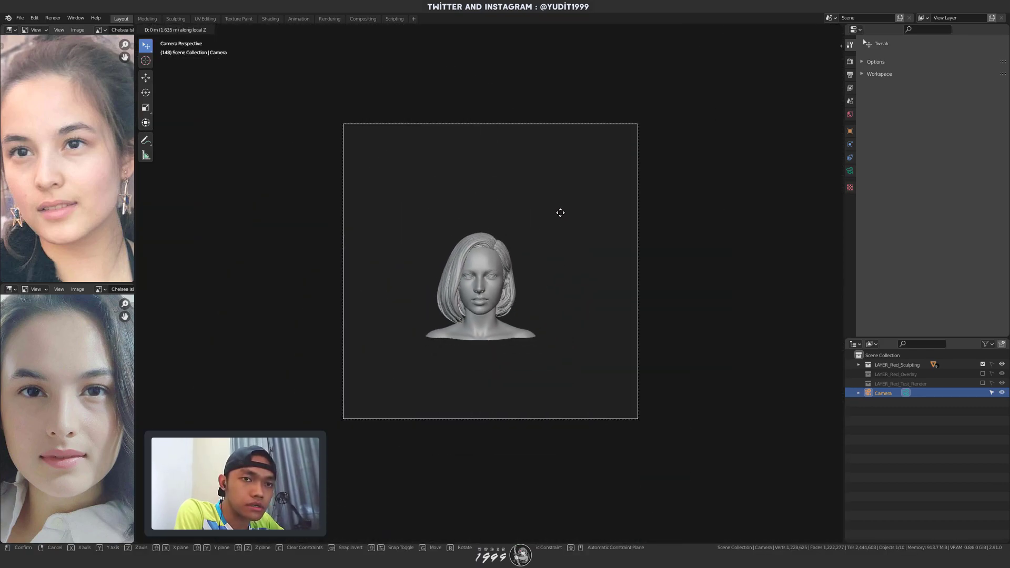
{"action": "left_click", "coordinate": [598, 232]}
{"action": "mouse_move", "coordinate": [598, 231]}
{"action": "middle_mouse_down", "text": "shift"}
{"action": "mouse_move", "coordinate": [613, 258]}
{"action": "mouse_move", "coordinate": [614, 242]}
{"action": "middle_mouse_up", "text": "shift"}
{"action": "scroll", "coordinate": [595, 239], "scroll_direction": "up", "scroll_amount": 1}
{"action": "scroll", "coordinate": [605, 241], "scroll_direction": "up", "scroll_amount": 1}
- Add a background image to the camera, loading Chelsea Islan Google Search Reference11.jpg from the references folder
{"action": "left_click", "coordinate": [849, 172]}
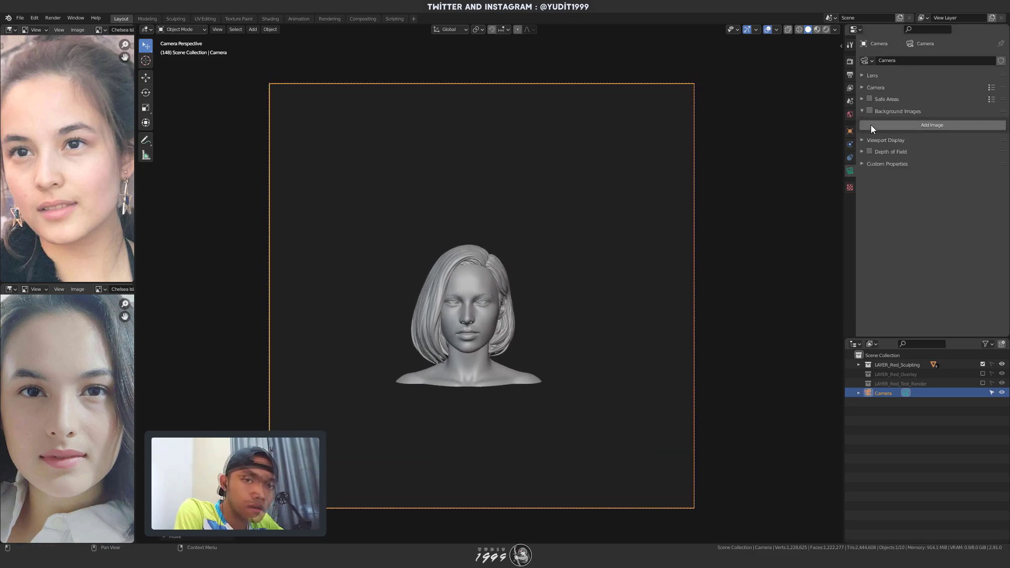
{"action": "left_click", "coordinate": [872, 126]}
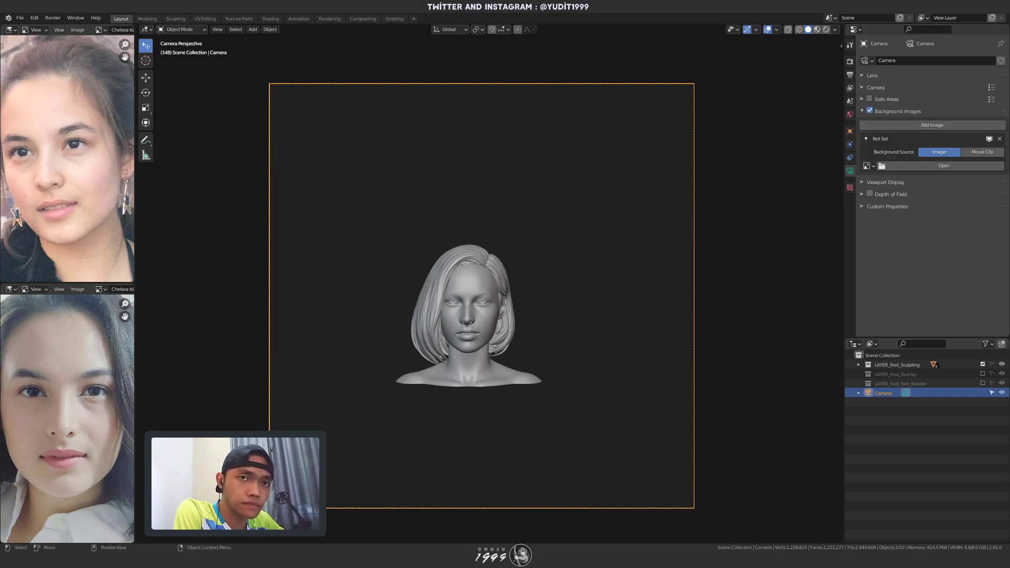
{"action": "left_click", "coordinate": [901, 165]}
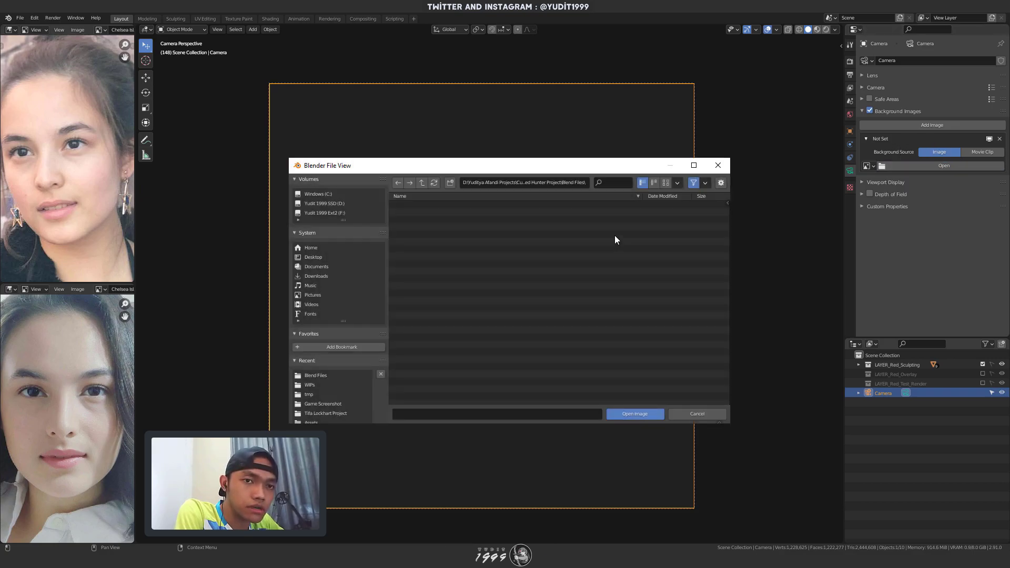
{"action": "left_click", "coordinate": [417, 174]}
{"action": "double_click", "coordinate": [426, 217]}
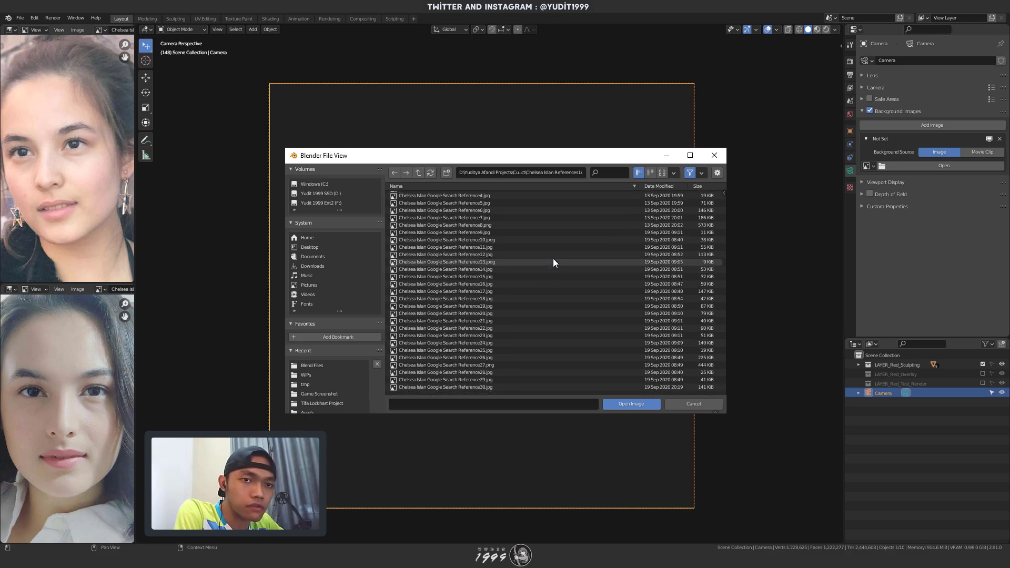
{"action": "left_click", "coordinate": [662, 173]}
{"action": "scroll", "coordinate": [524, 287], "scroll_direction": "down", "scroll_amount": 5}
{"action": "scroll", "coordinate": [530, 288], "scroll_direction": "up", "scroll_amount": 3}
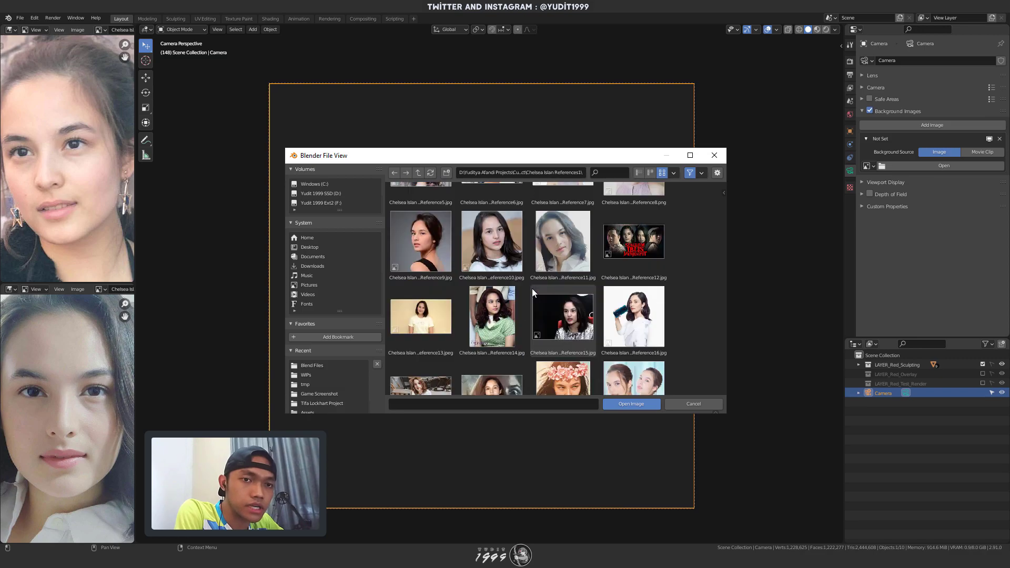
{"action": "left_click", "coordinate": [563, 247]}
{"action": "left_click", "coordinate": [631, 404]}
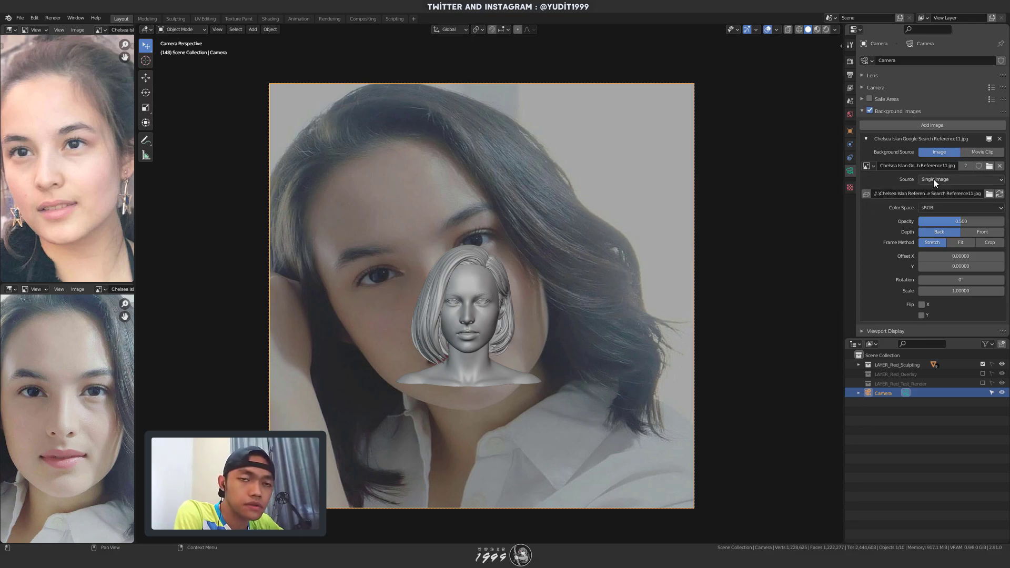
- Set the background image's depth to Front and its frame method to Fit, and collapse the Background Images settings
{"action": "left_click", "coordinate": [969, 233]}
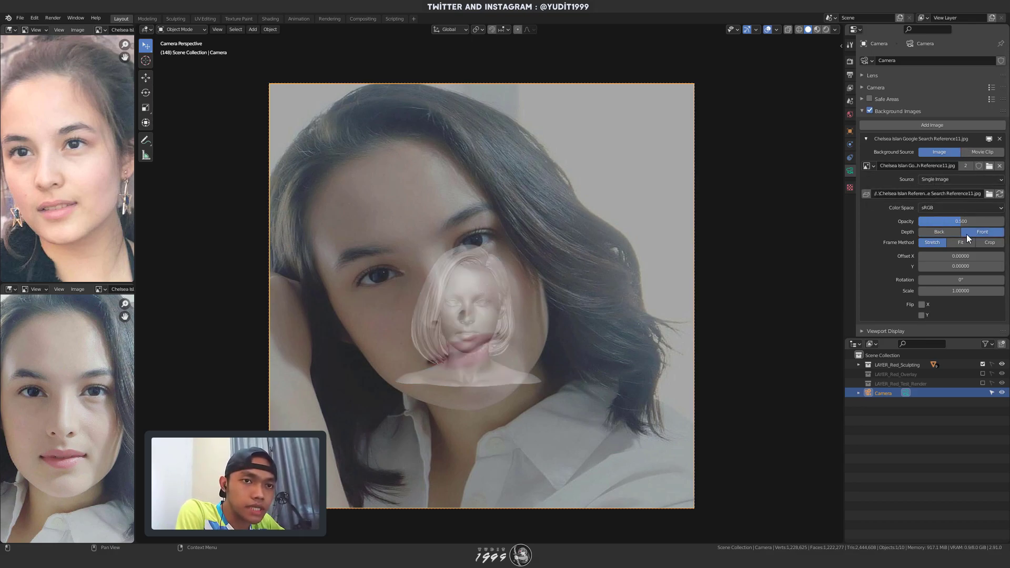
{"action": "left_click", "coordinate": [961, 242]}
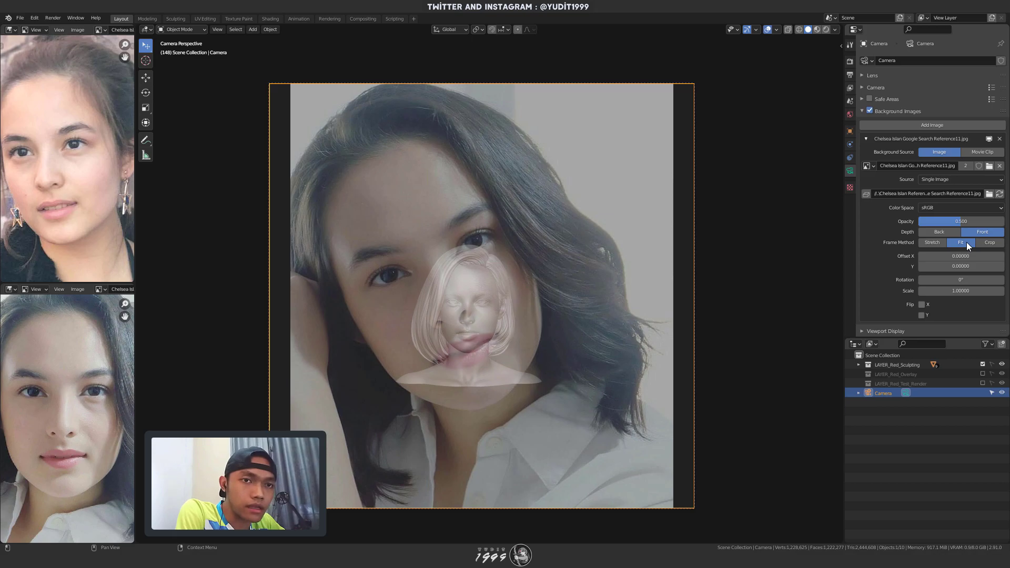
{"action": "left_click", "coordinate": [984, 242]}
{"action": "left_click", "coordinate": [964, 243]}
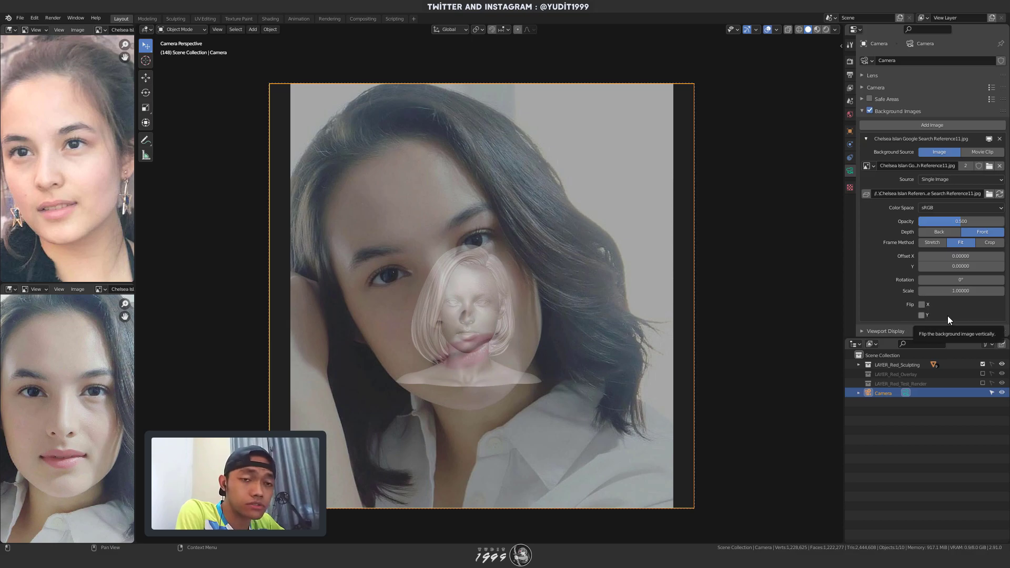
{"action": "scroll", "coordinate": [948, 315], "scroll_direction": "down", "scroll_amount": 2}
{"action": "scroll", "coordinate": [949, 316], "scroll_direction": "up", "scroll_amount": 1}
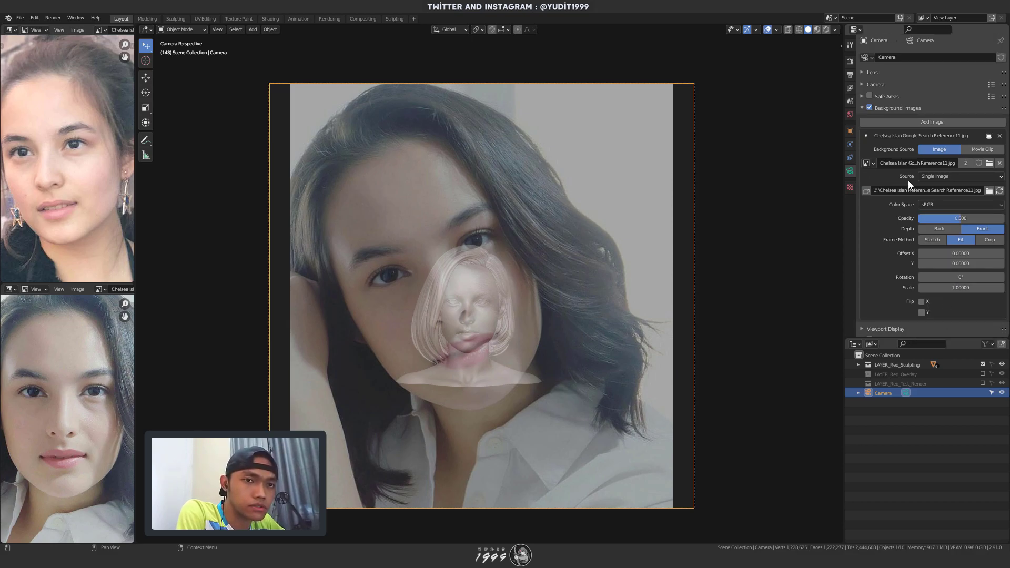
{"action": "left_click", "coordinate": [861, 108]}
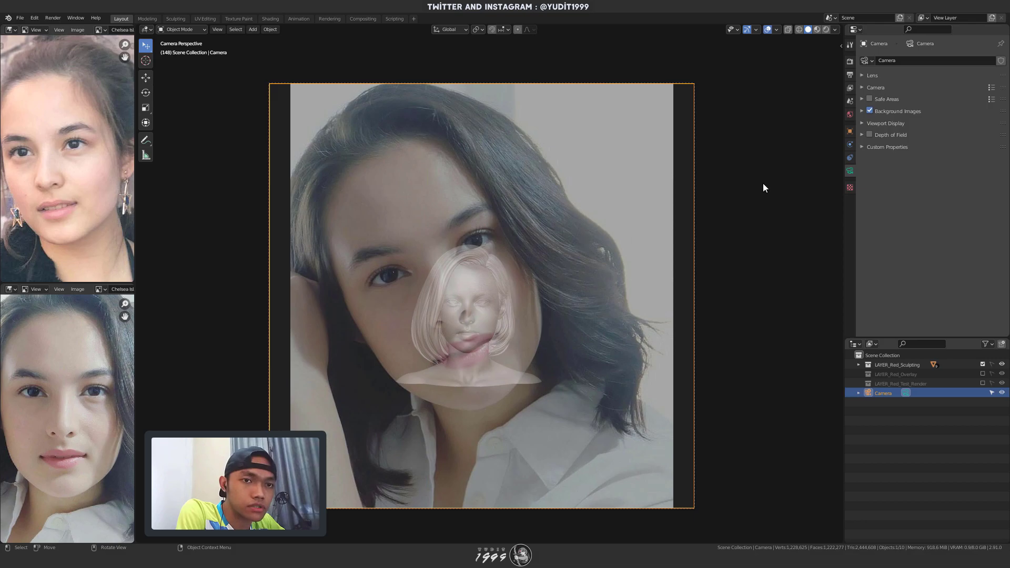
- Reveal the camera's lens settings and set its viewport display size to 0.1
{"action": "left_click", "coordinate": [879, 75]}
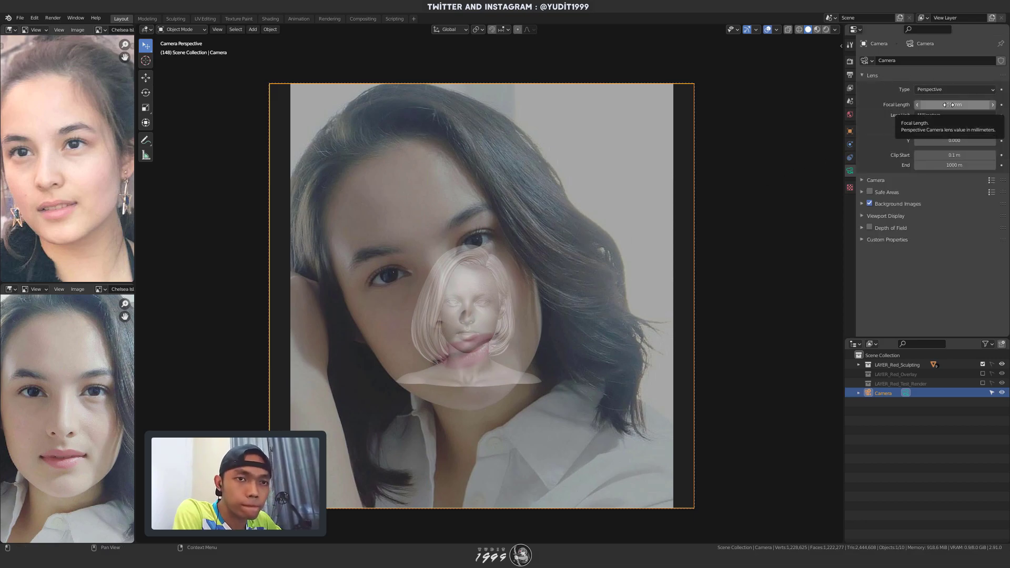
{"action": "middle_click_drag", "start_coordinate": [700, 173], "coordinate": [558, 211]}
{"action": "scroll", "coordinate": [592, 209], "scroll_direction": "down", "scroll_amount": 5}
{"action": "left_click", "coordinate": [861, 214]}
{"action": "left_click", "coordinate": [954, 228]}
{"action": "type", "text": "0.1"}
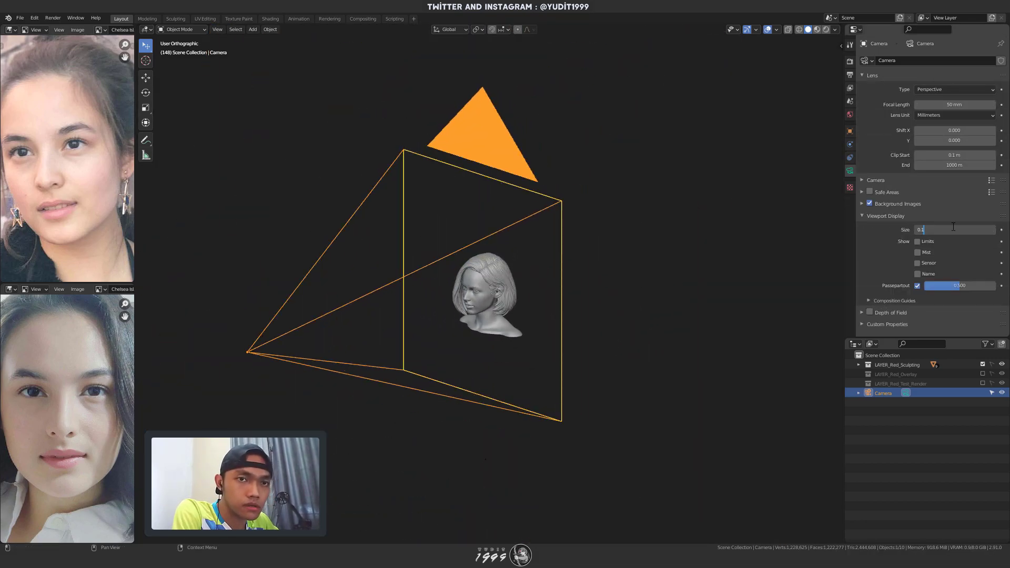
{"action": "key", "text": "Return"}
{"action": "left_click", "coordinate": [872, 216]}
- Set the camera's focal length to 200 mm
{"action": "double_click", "coordinate": [954, 104]}
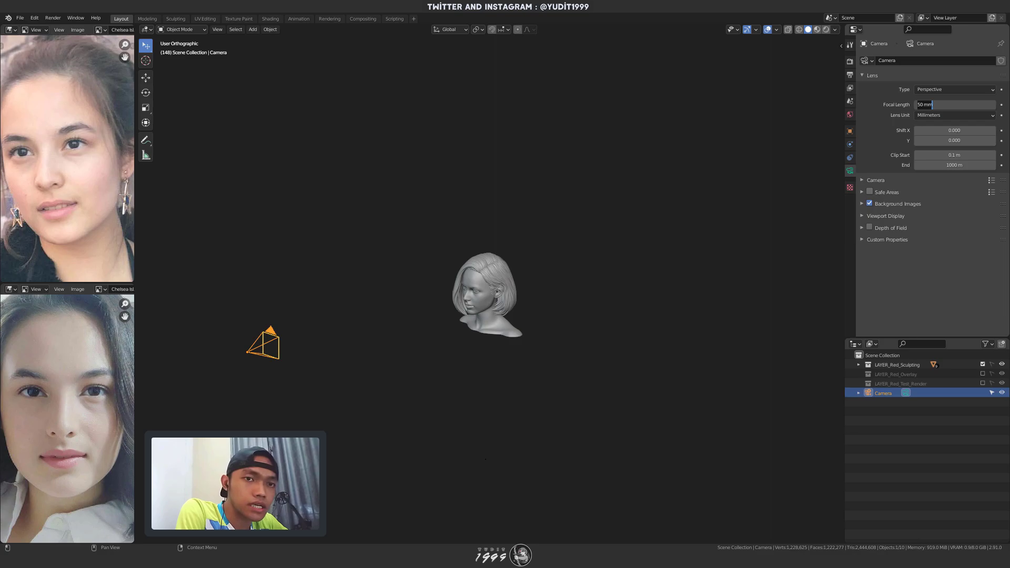
{"action": "type", "text": "200"}
{"action": "key", "text": "Return"}
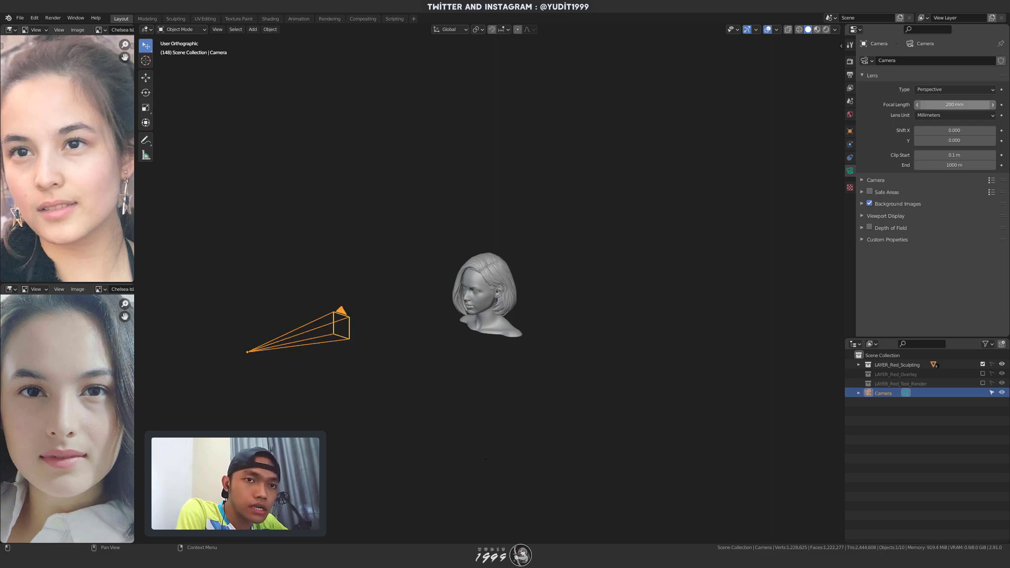
- Look through the camera and move it back along its local Z axis until the bust's head fits the frame
{"action": "middle_click_drag", "start_coordinate": [326, 274], "coordinate": [412, 264]}
{"action": "scroll", "coordinate": [412, 263], "scroll_direction": "up", "scroll_amount": 4}
{"action": "key", "text": "KP_5"}
{"action": "key", "text": "KP_0"}
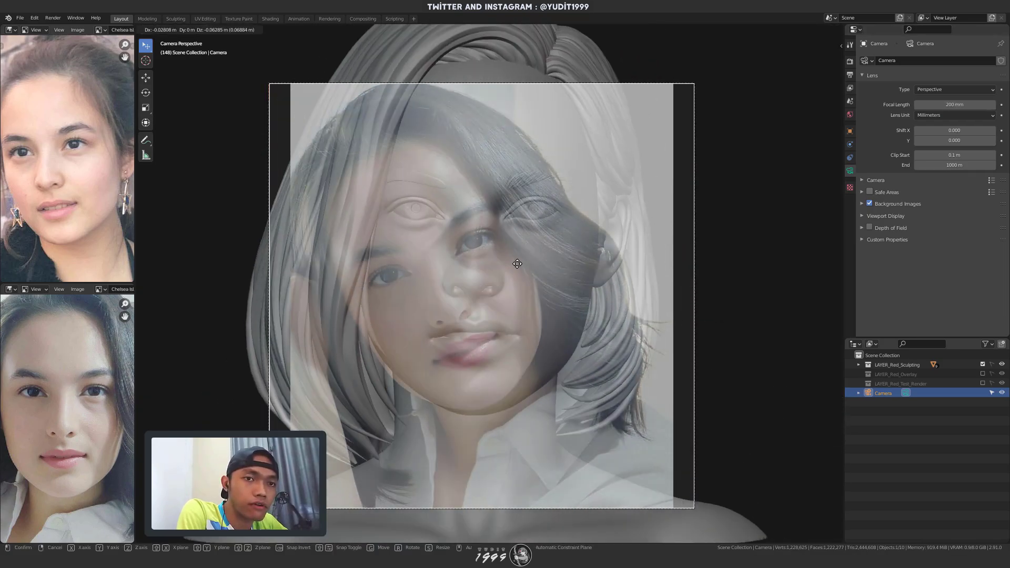
{"action": "key", "text": "g"}
{"action": "key", "text": "z"}
{"action": "key", "text": "z"}
{"action": "left_click", "coordinate": [566, 337]}
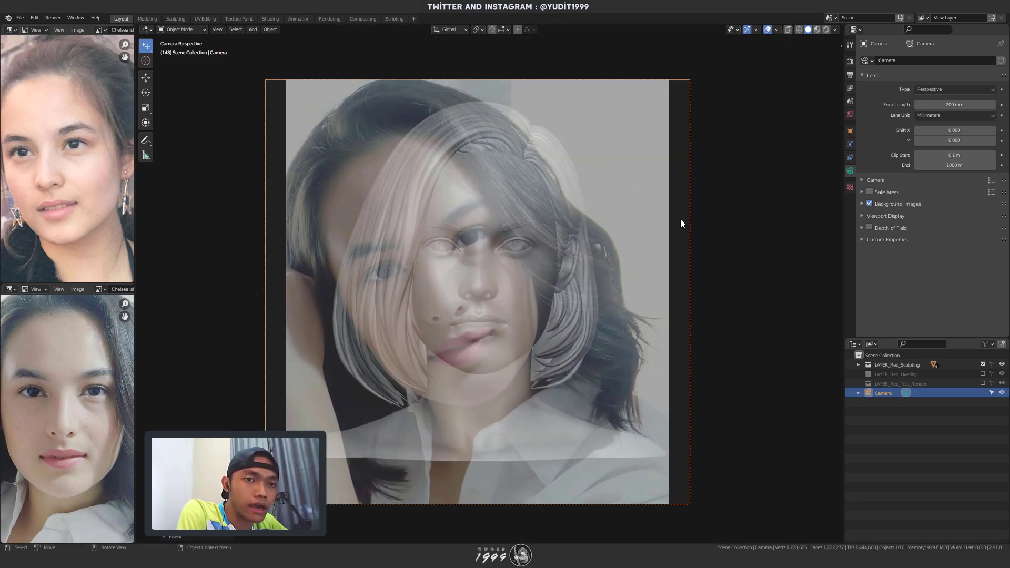
- Lower the background image's opacity to 0.310
{"action": "left_click", "coordinate": [882, 203]}
{"action": "scroll", "coordinate": [930, 263], "scroll_direction": "down", "scroll_amount": 1}
{"action": "left_click_drag", "start_coordinate": [931, 292], "coordinate": [914, 292]}
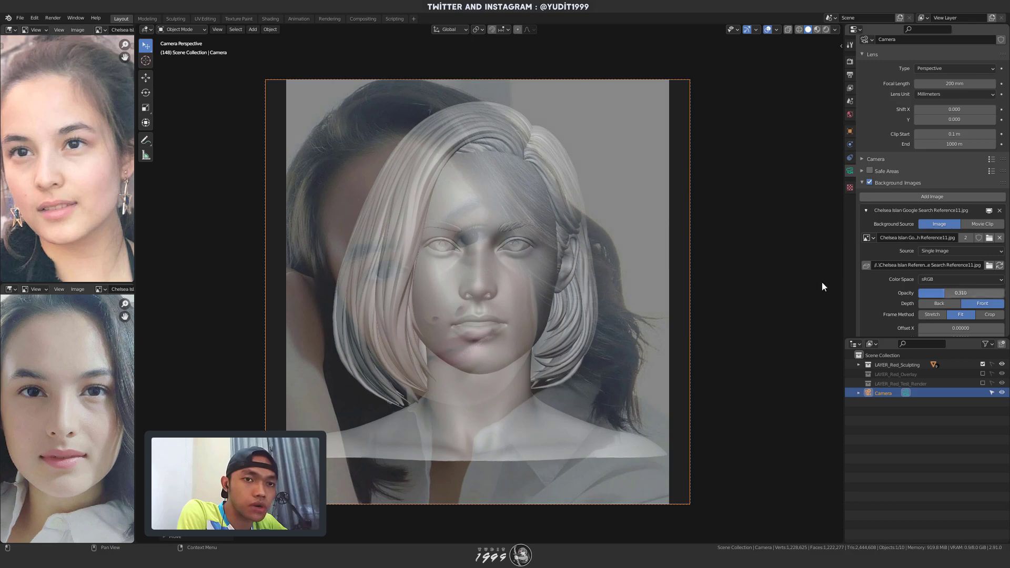
- Roll the camera to match the reference head's tilt and move it closer along its local Z axis to match the face size
{"action": "key", "text": "r"}
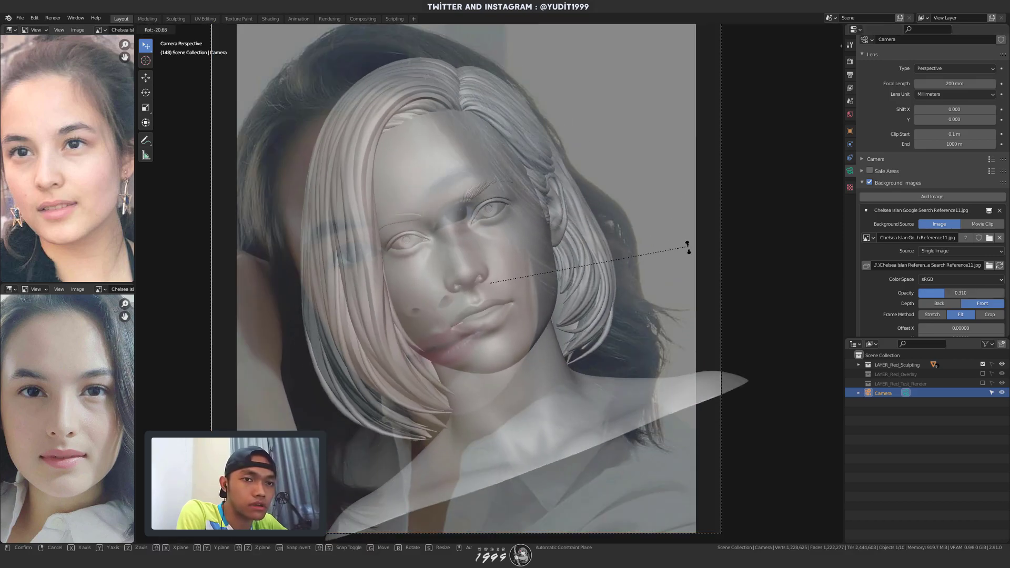
{"action": "left_click", "coordinate": [686, 261]}
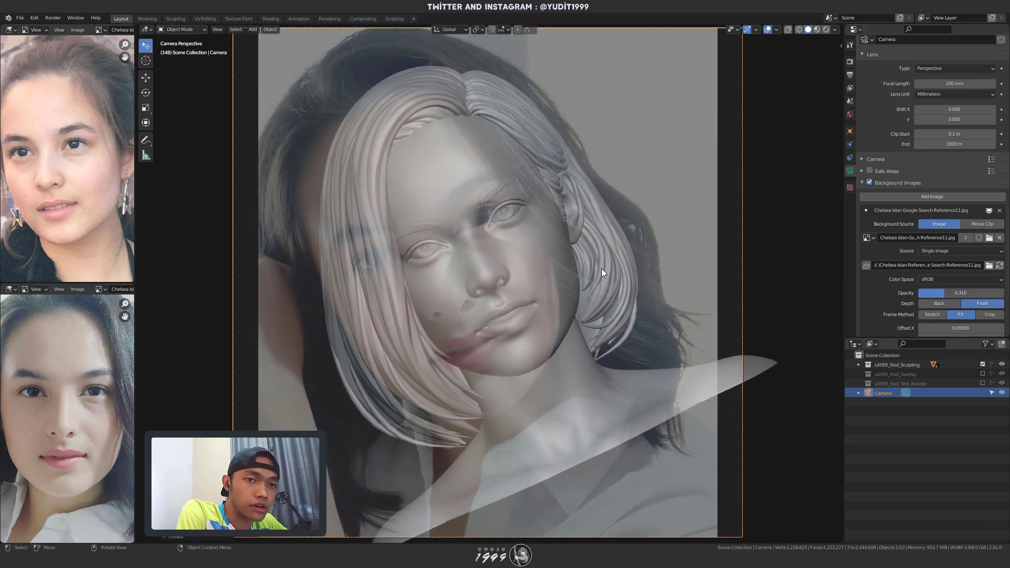
{"action": "key", "text": "g"}
{"action": "key", "text": "z"}
{"action": "key", "text": "z"}
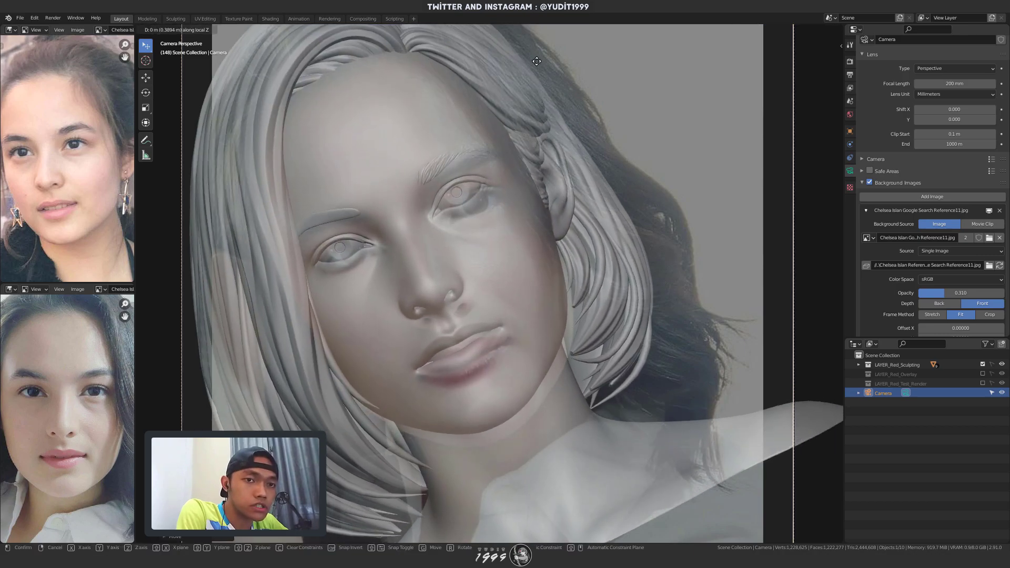
{"action": "left_click", "coordinate": [535, 53]}
- Fine-tune the camera's roll by about 4° and its position so the sculpted eyes, nose and mouth overlap the photo
{"action": "scroll", "coordinate": [541, 122], "scroll_direction": "down", "scroll_amount": 2}
{"action": "key", "text": "r"}
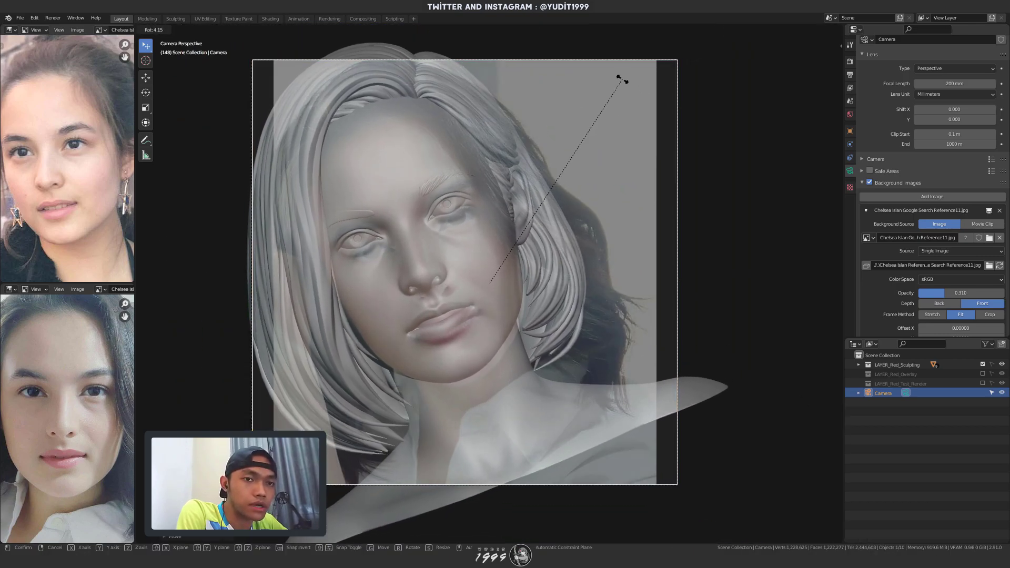
{"action": "left_click", "coordinate": [622, 79]}
{"action": "scroll", "coordinate": [519, 125], "scroll_direction": "up", "scroll_amount": 3}
{"action": "key", "text": "g"}
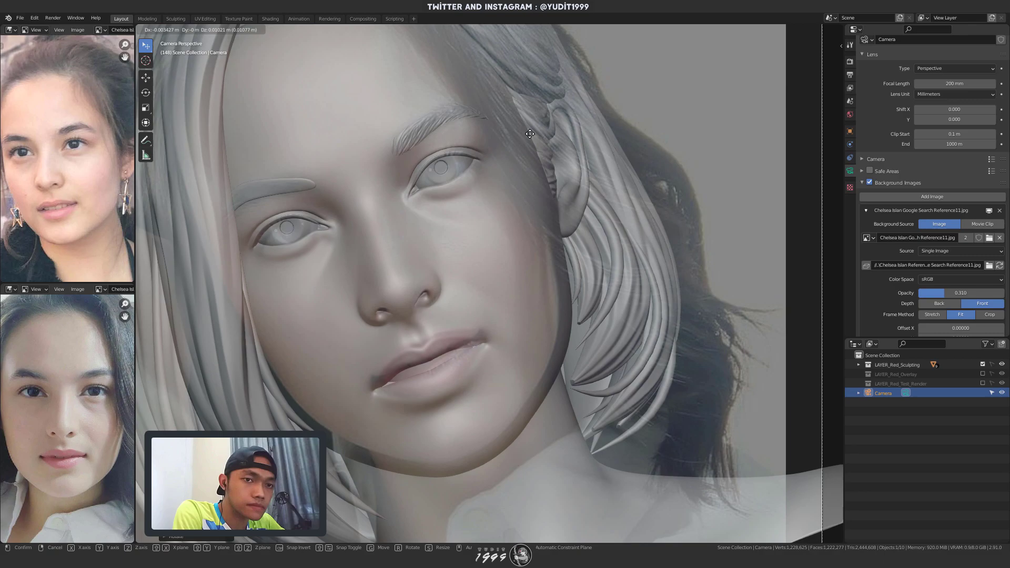
{"action": "left_click", "coordinate": [530, 134]}
- Check the overlay's alignment around the eyes and raise the background image's opacity to 0.657
{"action": "scroll", "coordinate": [548, 205], "scroll_direction": "down", "scroll_amount": 4}
{"action": "scroll", "coordinate": [508, 248], "scroll_direction": "up", "scroll_amount": 9}
{"action": "scroll", "coordinate": [557, 230], "scroll_direction": "down", "scroll_amount": 6}
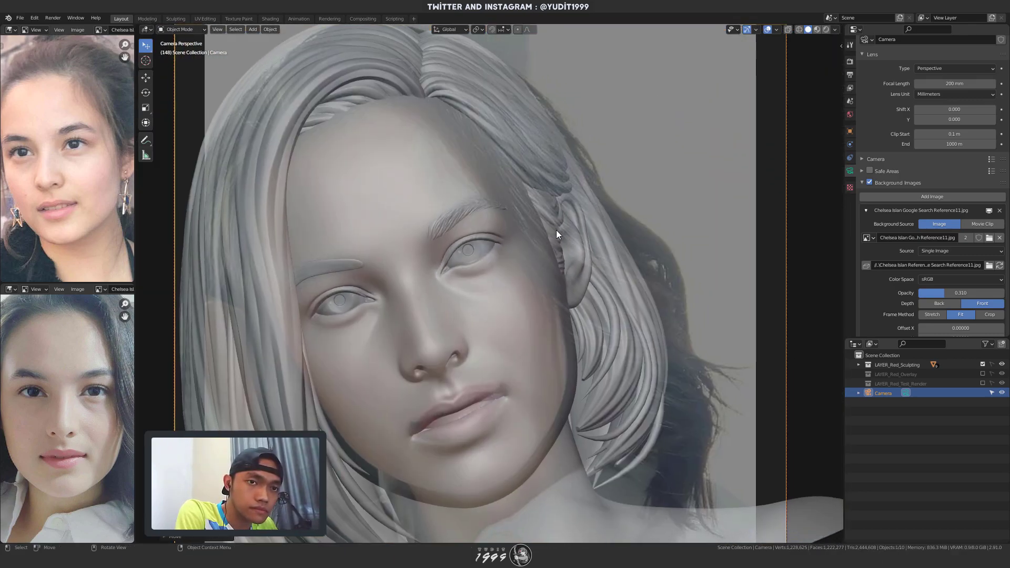
{"action": "scroll", "coordinate": [559, 234], "scroll_direction": "down", "scroll_amount": 3}
{"action": "scroll", "coordinate": [568, 243], "scroll_direction": "up", "scroll_amount": 8}
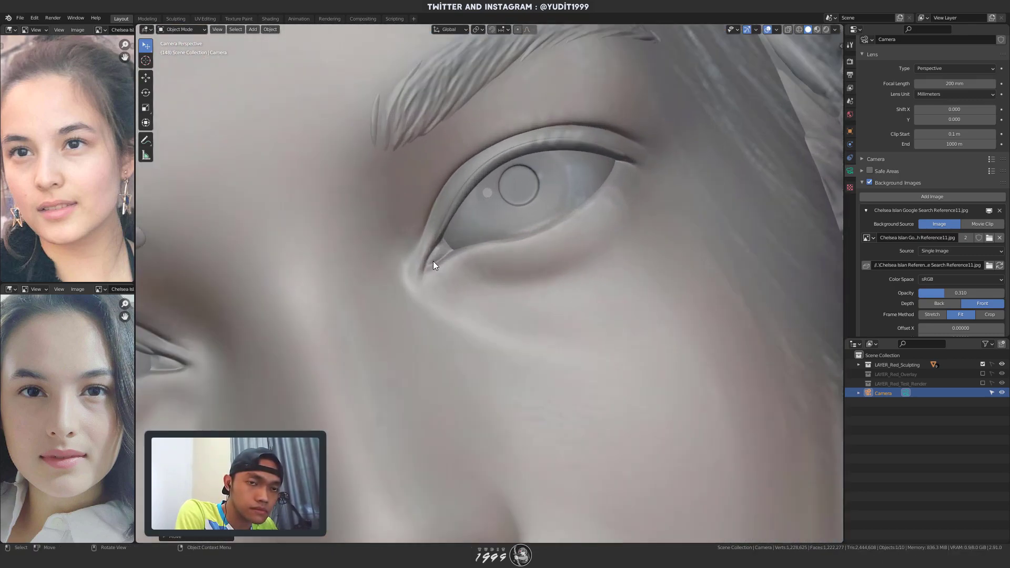
{"action": "scroll", "coordinate": [434, 261], "scroll_direction": "down", "scroll_amount": 3}
{"action": "left_click_drag", "start_coordinate": [942, 292], "coordinate": [951, 292]}
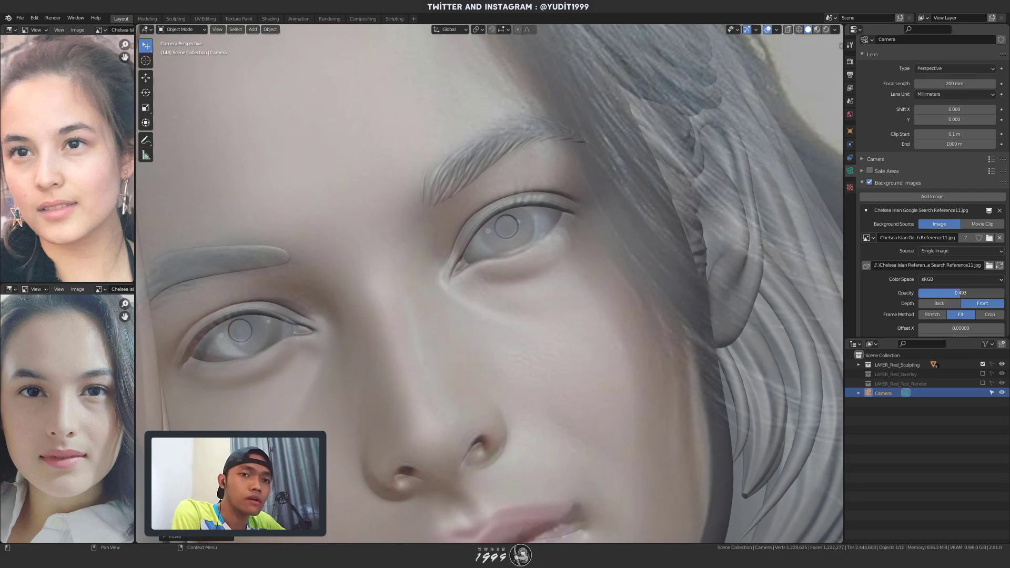
{"action": "scroll", "coordinate": [494, 250], "scroll_direction": "down", "scroll_amount": 4}
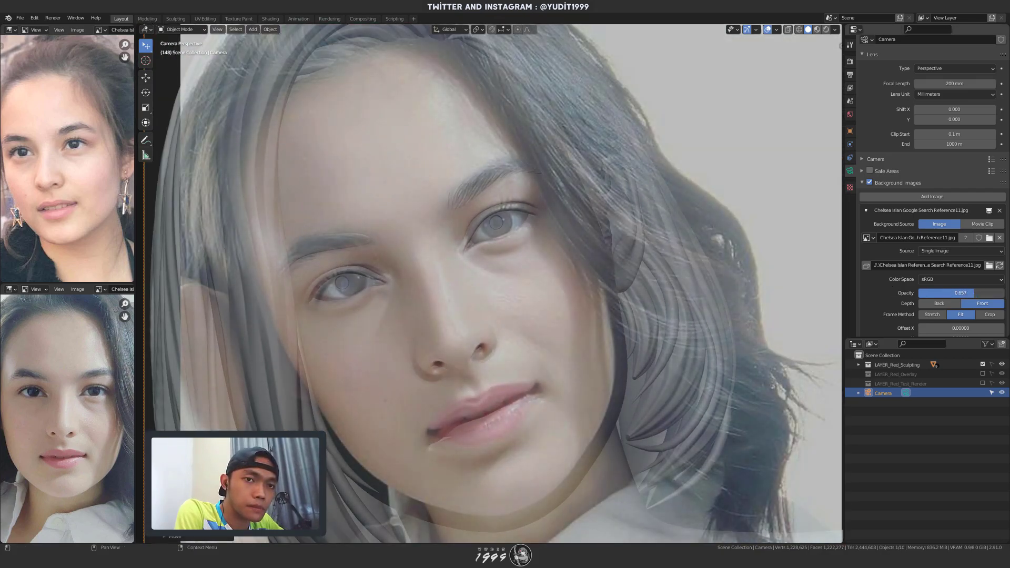
- Set the transform pivot point to the 3D Cursor at the inner eye corner
{"action": "scroll", "coordinate": [479, 261], "scroll_direction": "up", "scroll_amount": 6}
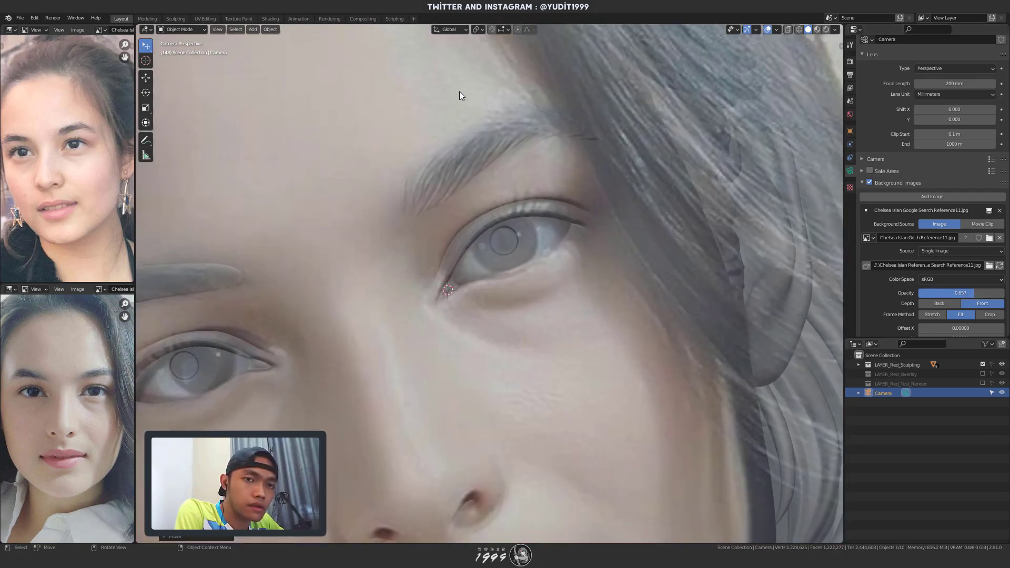
{"action": "left_click", "coordinate": [478, 29]}
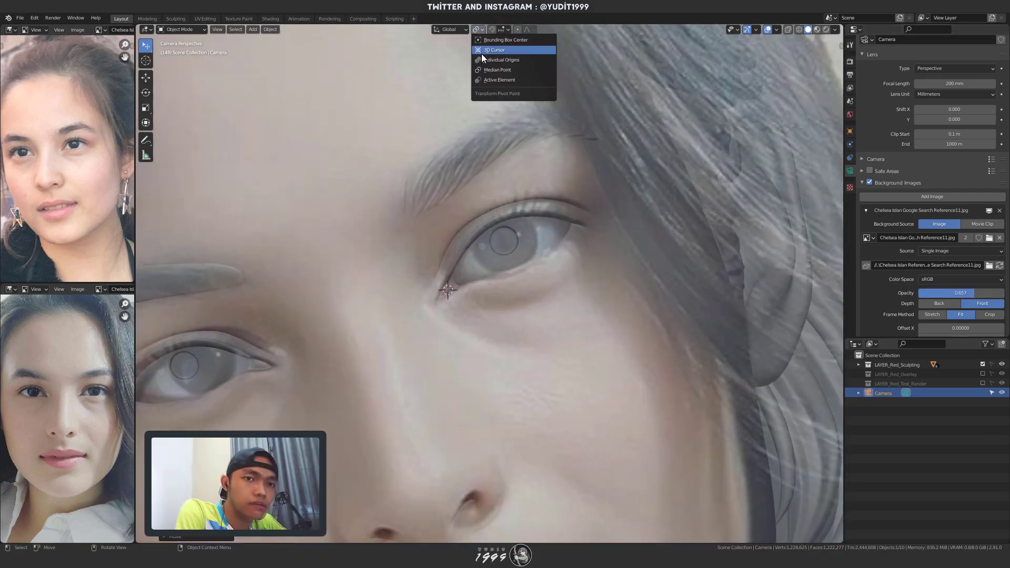
{"action": "left_click", "coordinate": [482, 54]}
{"action": "scroll", "coordinate": [479, 214], "scroll_direction": "down", "scroll_amount": 5}
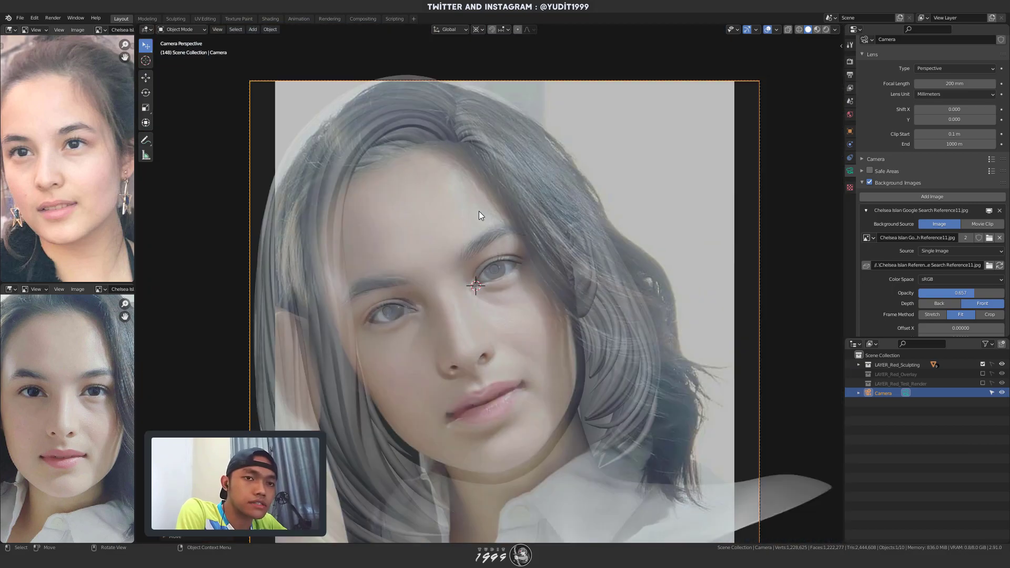
- Nudge the camera so the sculpted eye's inner corner beside the 3D cursor overlaps the same corner in the photo
{"action": "scroll", "coordinate": [488, 226], "scroll_direction": "up", "scroll_amount": 6}
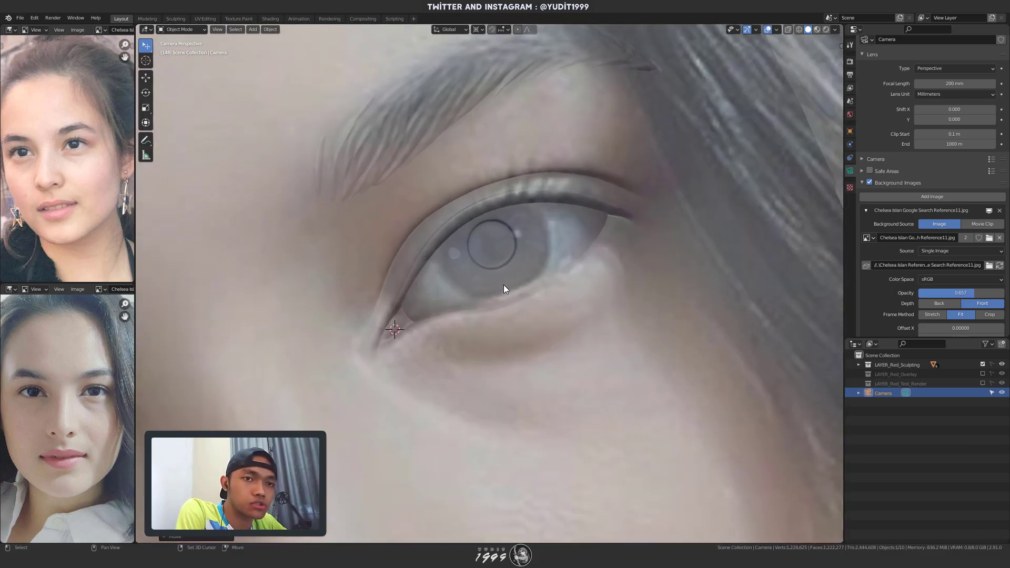
{"action": "key", "text": "g"}
{"action": "left_click", "coordinate": [583, 241]}
{"action": "scroll", "coordinate": [500, 283], "scroll_direction": "down", "scroll_amount": 6}
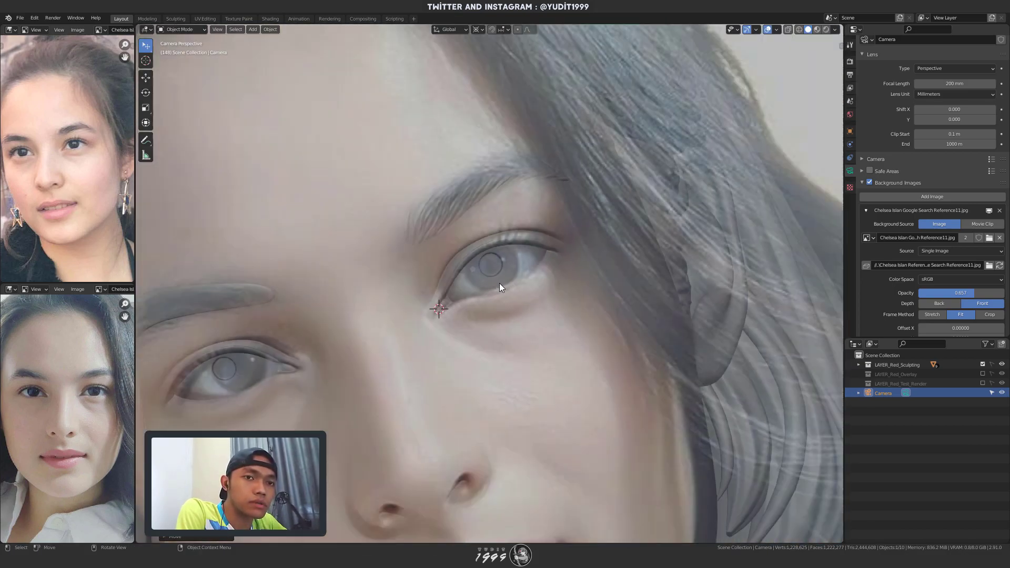
{"action": "scroll", "coordinate": [500, 284], "scroll_direction": "up", "scroll_amount": 3}
{"action": "key", "text": "g"}
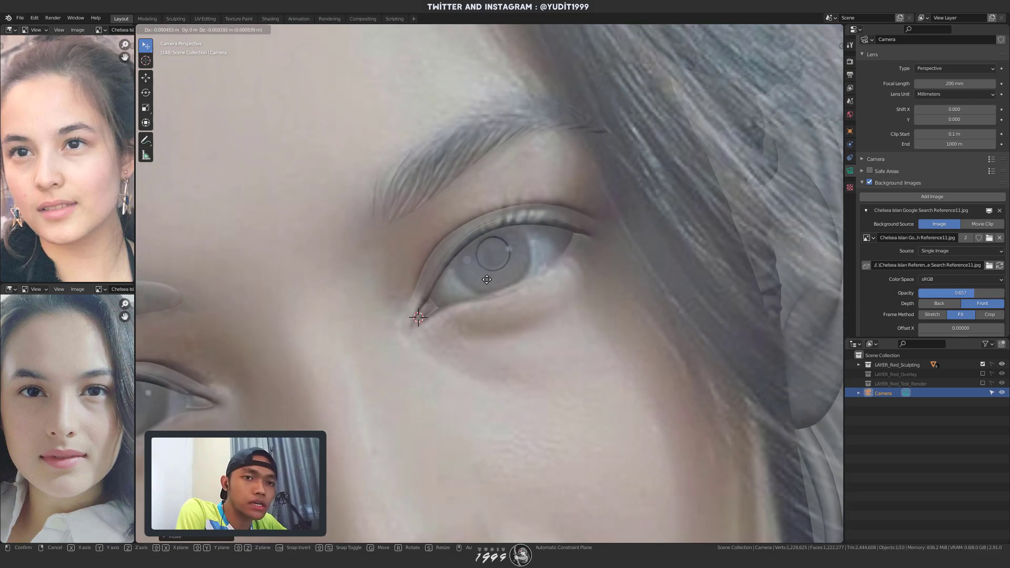
{"action": "left_click", "coordinate": [471, 289]}
{"action": "scroll", "coordinate": [470, 289], "scroll_direction": "down", "scroll_amount": 3}
- Roll the camera by about 1° around the 3D cursor so both sculpted eyes line up with the photo
{"action": "key", "text": "r"}
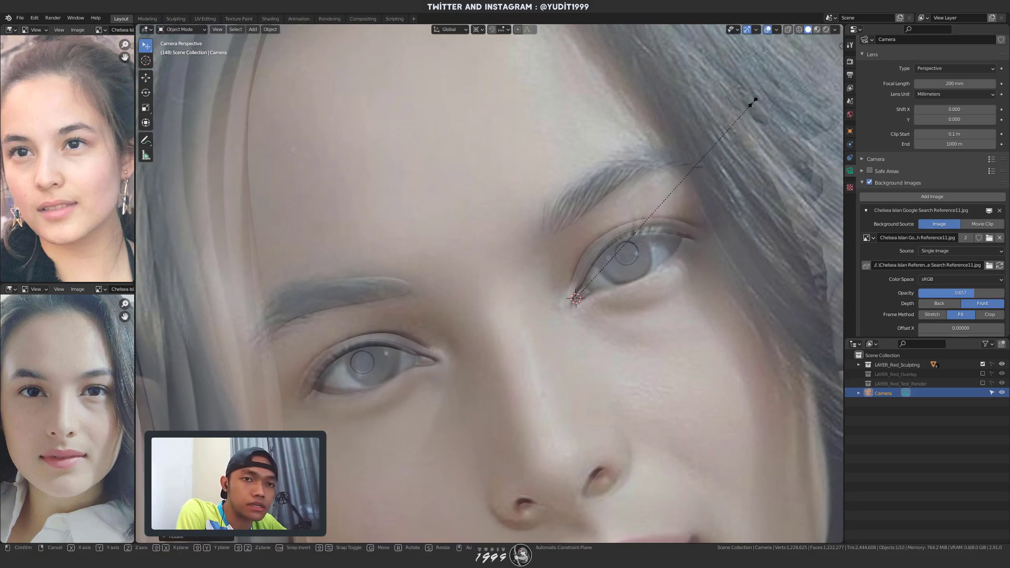
{"action": "key", "text": "s"}
{"action": "key", "text": "r"}
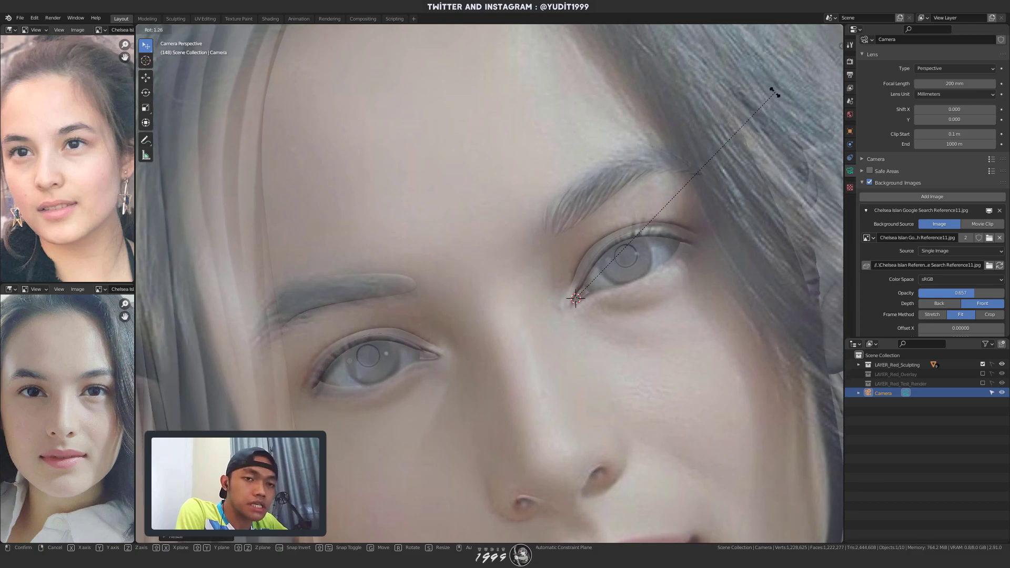
{"action": "left_click", "coordinate": [769, 88]}
- Refine the camera's position along Z and X and its scale about the 3D cursor so nose, mouth and jaw match the photo
{"action": "key", "text": "g"}
{"action": "key", "text": "z"}
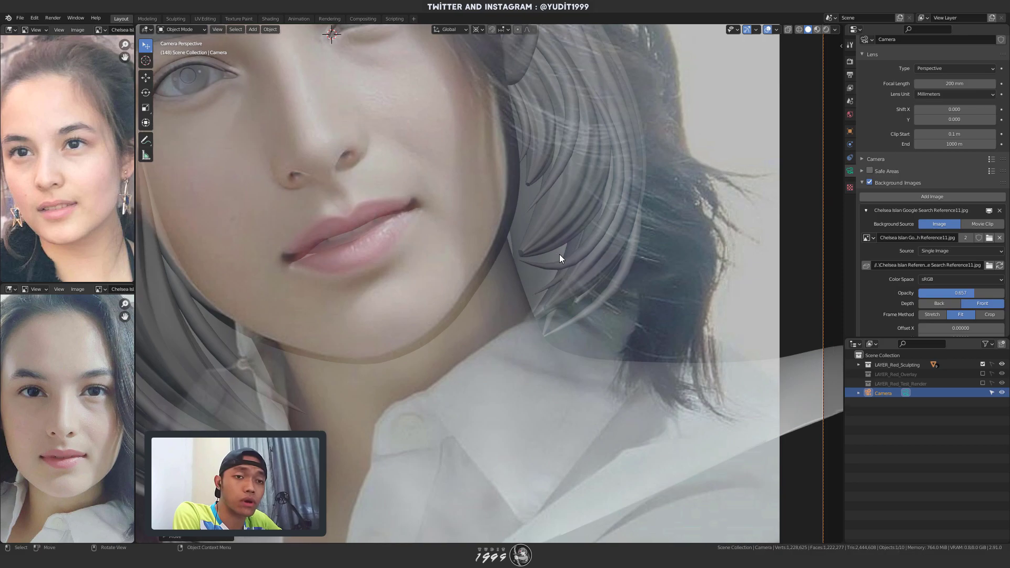
{"action": "left_click", "coordinate": [611, 280]}
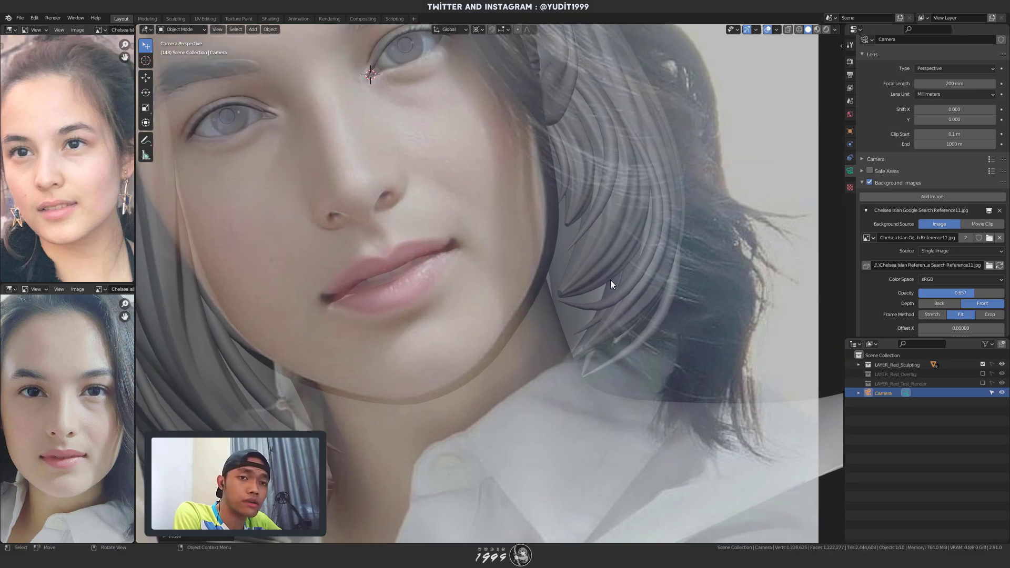
{"action": "key", "text": "s"}
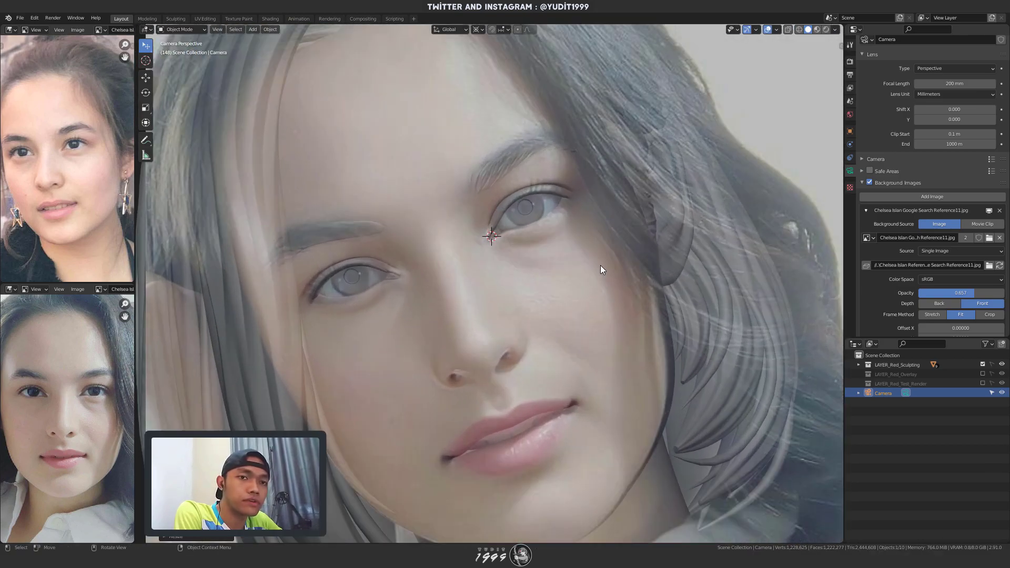
{"action": "left_click", "coordinate": [601, 266]}
{"action": "key", "text": "g"}
{"action": "key", "text": "x"}
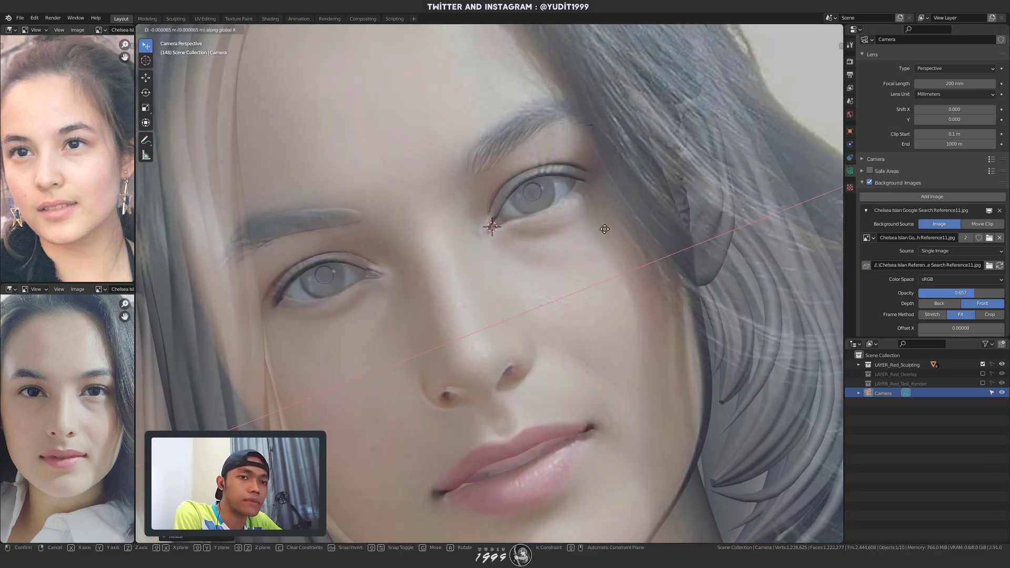
{"action": "left_click", "coordinate": [573, 200]}
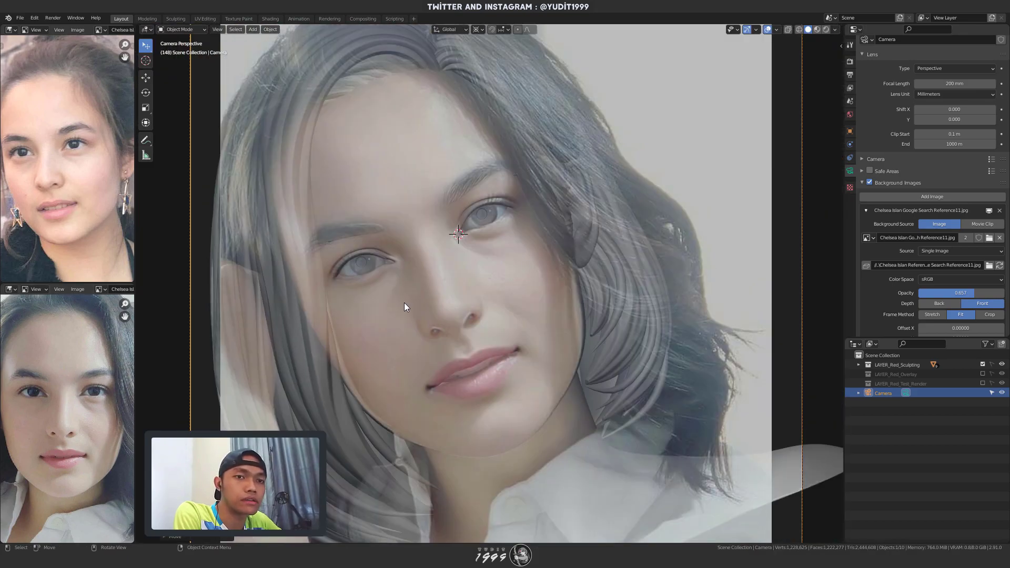
- Set the camera's focal length to 250 mm and the background image's opacity to 0.719
{"action": "scroll", "coordinate": [99, 362], "scroll_direction": "up", "scroll_amount": 3}
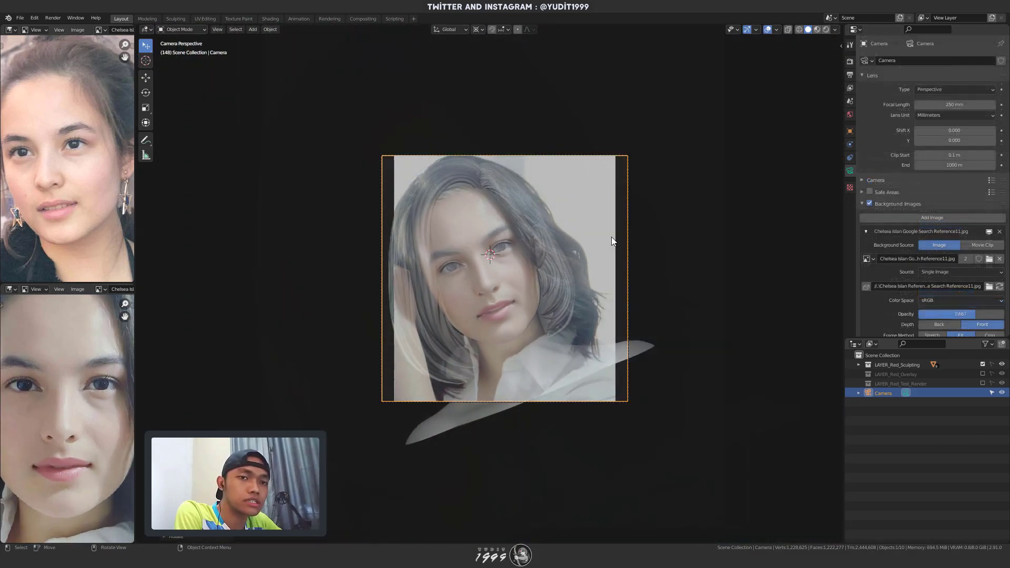
{"action": "scroll", "coordinate": [612, 237], "scroll_direction": "up", "scroll_amount": 5}
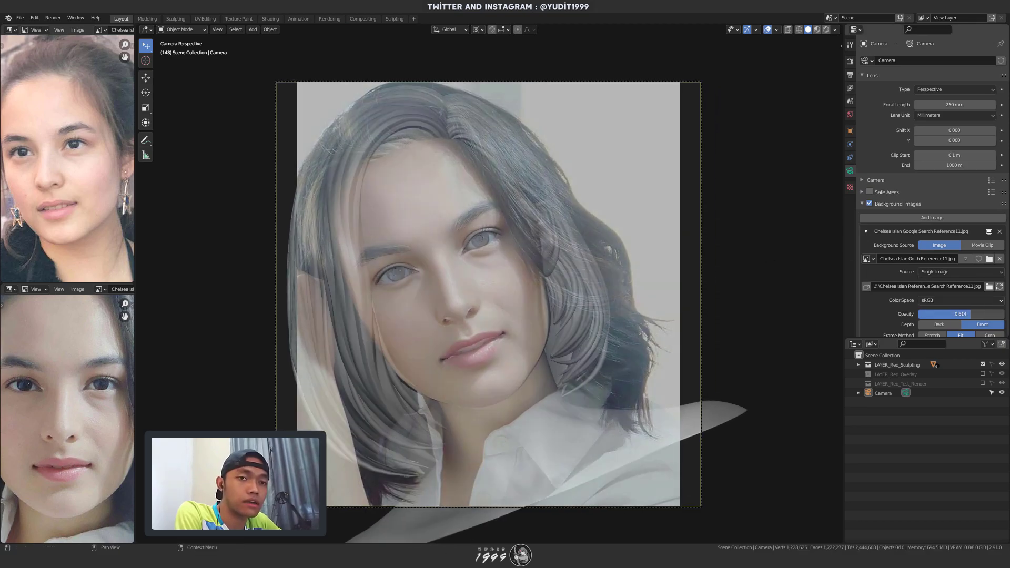
{"action": "mouse_move", "coordinate": [965, 314]}
{"action": "left_mouse_down"}
{"action": "mouse_move", "coordinate": [1002, 313]}
{"action": "mouse_move", "coordinate": [980, 314]}
{"action": "left_mouse_up"}
- Give the camera properties more height, collapse the Background Images settings and look through the remaining sections
{"action": "left_click_drag", "start_coordinate": [921, 338], "coordinate": [916, 431]}
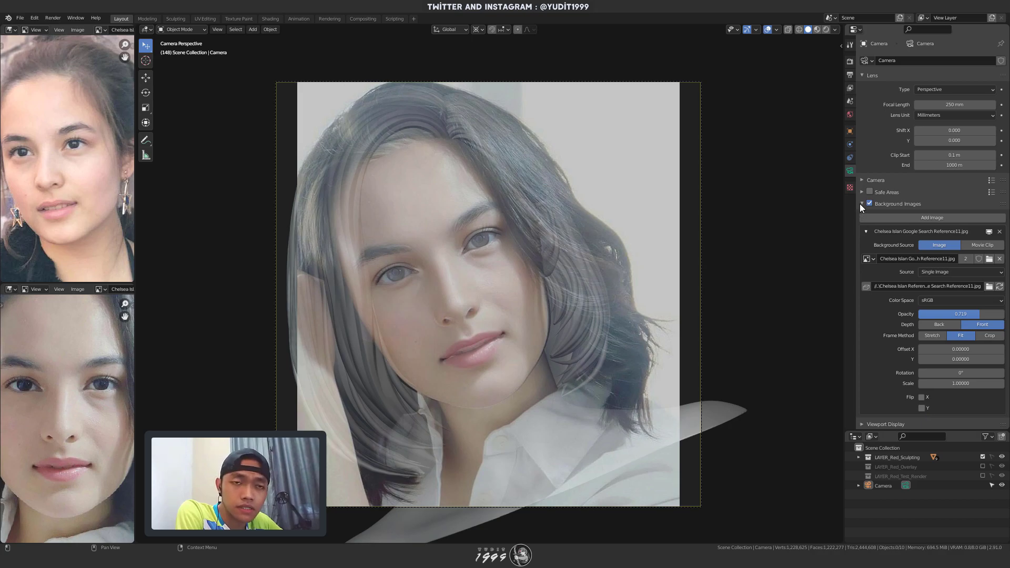
{"action": "left_click", "coordinate": [862, 204]}
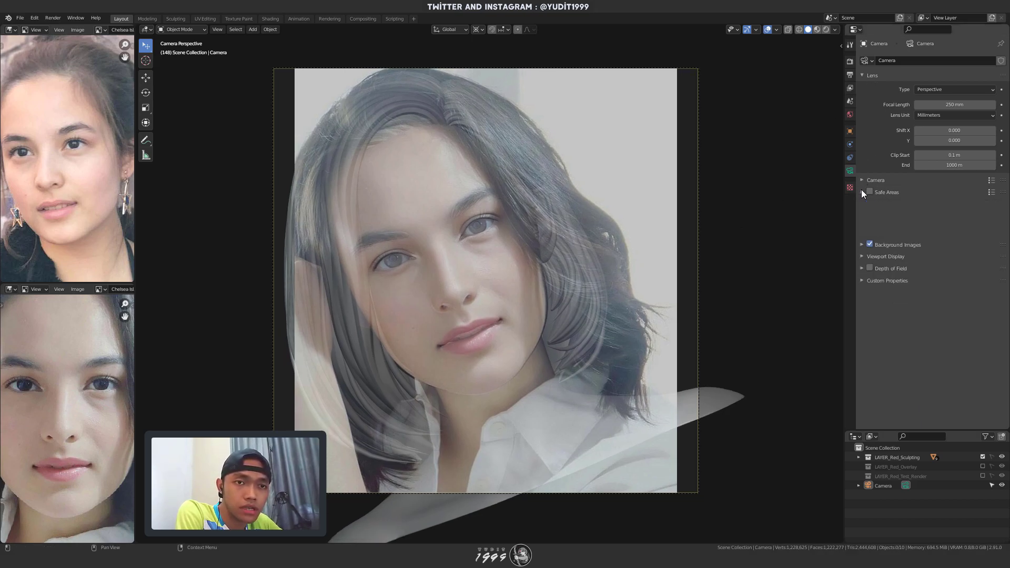
{"action": "left_click", "coordinate": [862, 203]}
{"action": "left_click", "coordinate": [861, 204]}
{"action": "left_click", "coordinate": [862, 204]}
{"action": "scroll", "coordinate": [866, 210], "scroll_direction": "down", "scroll_amount": 2}
{"action": "left_click", "coordinate": [863, 180]}
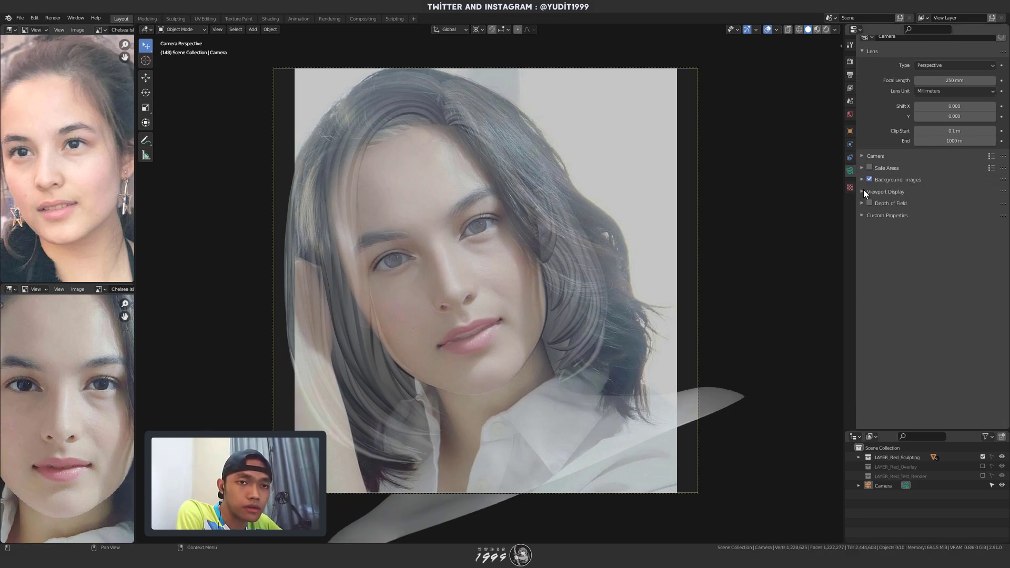
{"action": "left_click", "coordinate": [864, 191]}
{"action": "left_click", "coordinate": [866, 190]}
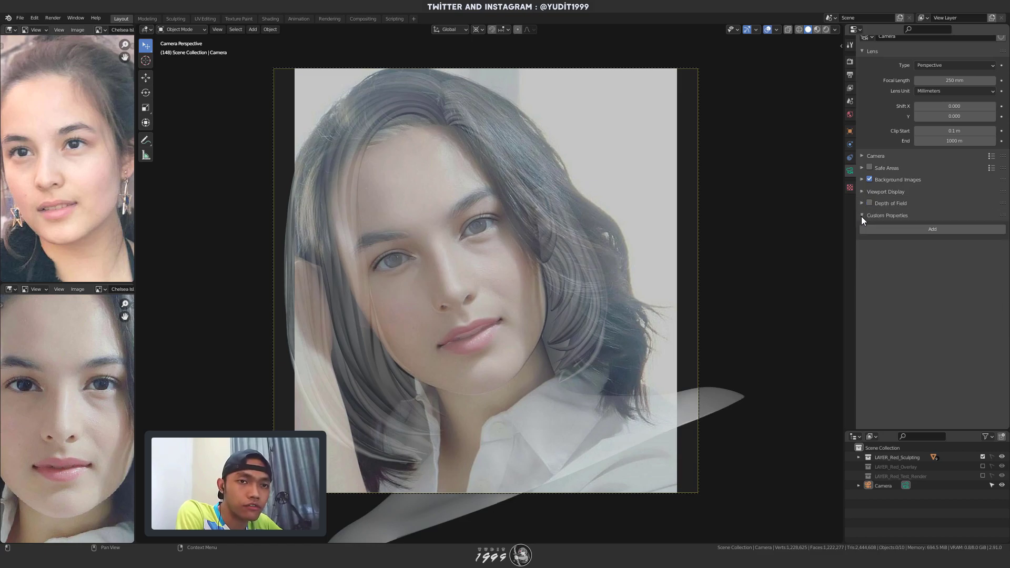
{"action": "scroll", "coordinate": [715, 248], "scroll_direction": "down", "scroll_amount": 1}
{"action": "scroll", "coordinate": [692, 236], "scroll_direction": "up", "scroll_amount": 3}
{"action": "scroll", "coordinate": [693, 236], "scroll_direction": "down", "scroll_amount": 1}
- Switch the transform pivot point from 3D Cursor back to the earlier option and show the active tool's settings
{"action": "left_click", "coordinate": [479, 33]}
{"action": "left_click", "coordinate": [482, 91]}
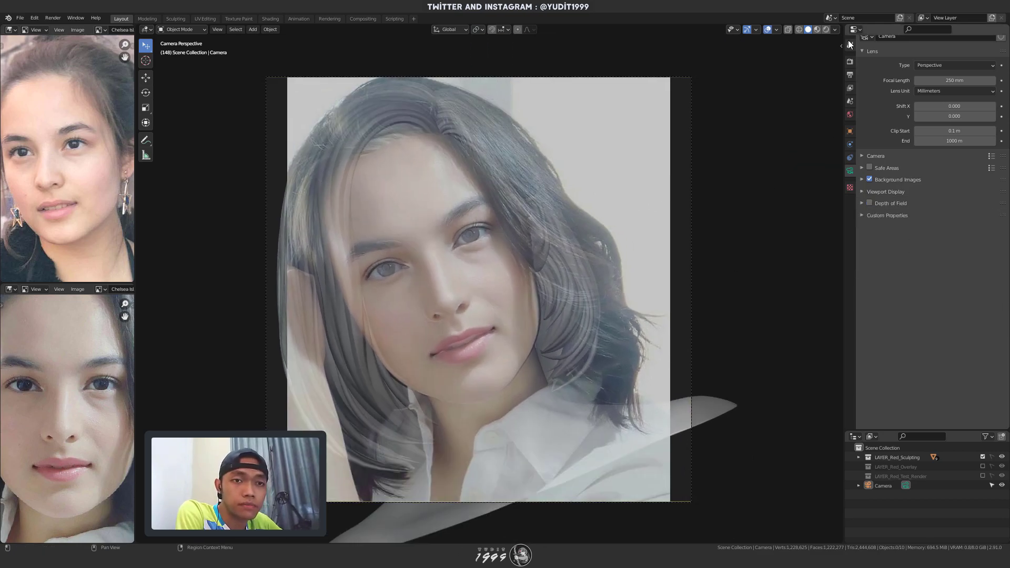
{"action": "scroll", "coordinate": [863, 73], "scroll_direction": "up", "scroll_amount": 1}
{"action": "left_click", "coordinate": [863, 74]}
{"action": "left_click", "coordinate": [850, 45]}
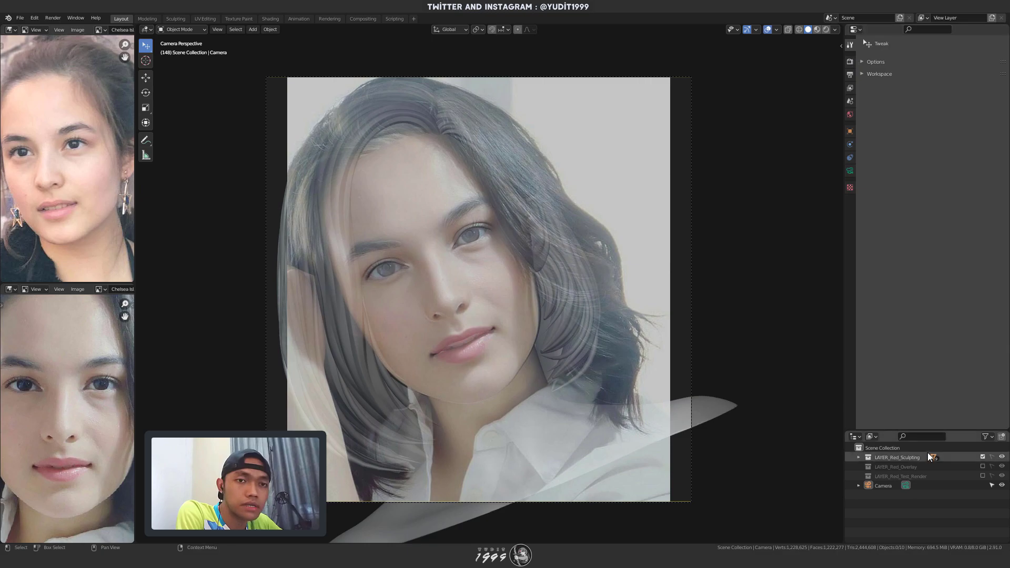
- Leave the camera view and examine the whole bust from a three-quarter angle in perspective
{"action": "mouse_move", "coordinate": [737, 358]}
{"action": "middle_mouse_down"}
{"action": "mouse_move", "coordinate": [612, 260]}
{"action": "mouse_move", "coordinate": [624, 273]}
{"action": "middle_mouse_up"}
{"action": "scroll", "coordinate": [624, 274], "scroll_direction": "down", "scroll_amount": 6}
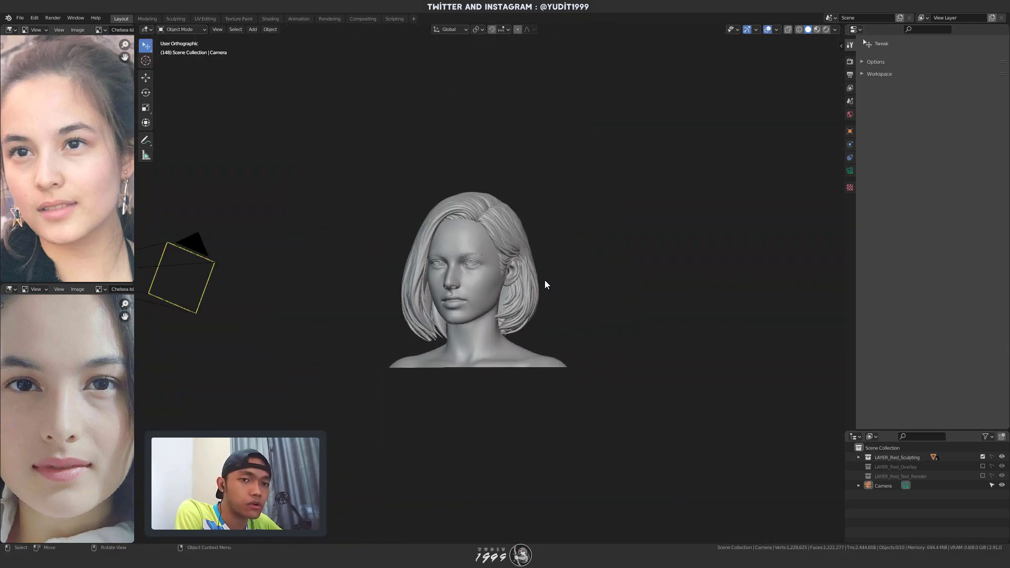
{"action": "scroll", "coordinate": [523, 304], "scroll_direction": "up", "scroll_amount": 5}
{"action": "middle_click_drag", "start_coordinate": [545, 280], "coordinate": [584, 255]}
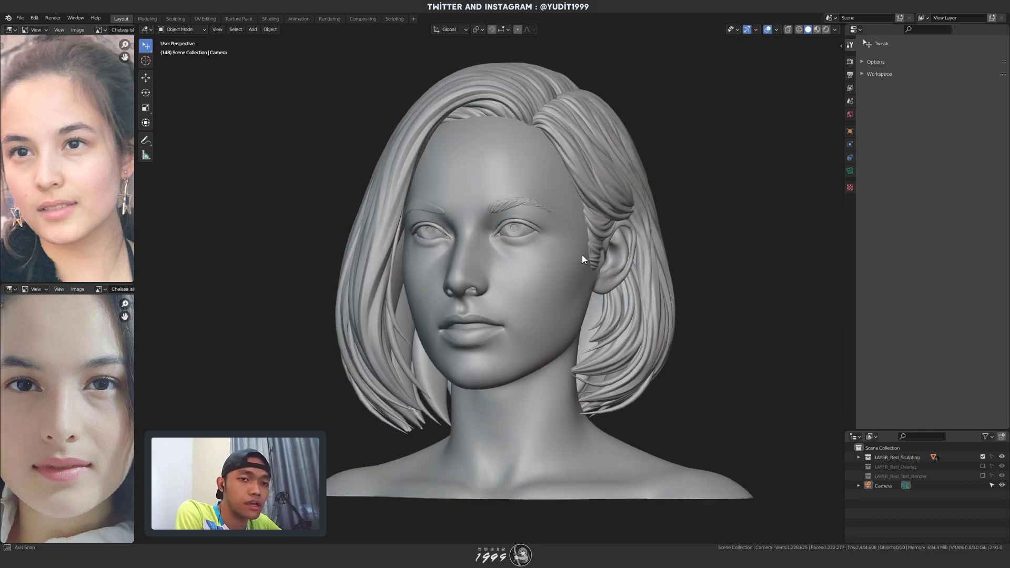